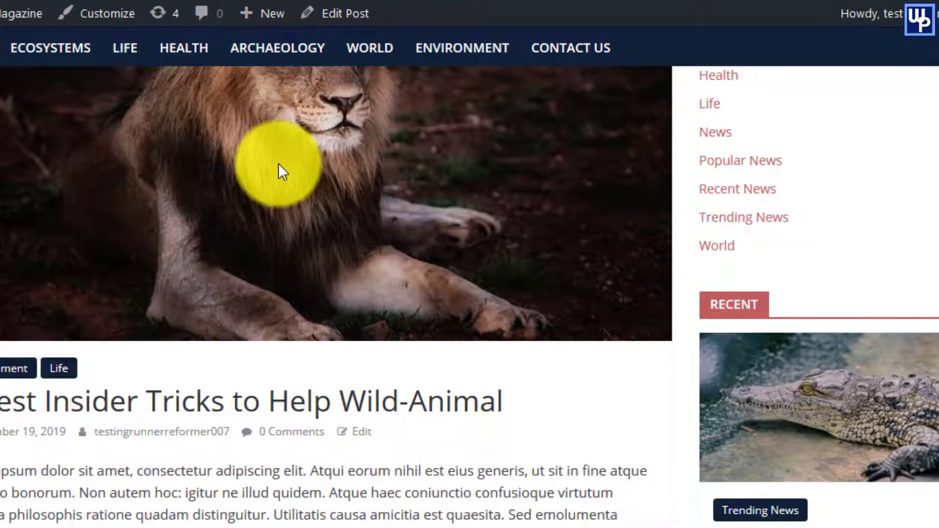
Copy the lion image's address and paste its original and cdn.statically.io URLs into Notepad
scroll(196, 171, "up", 3)
right_click(121, 182)
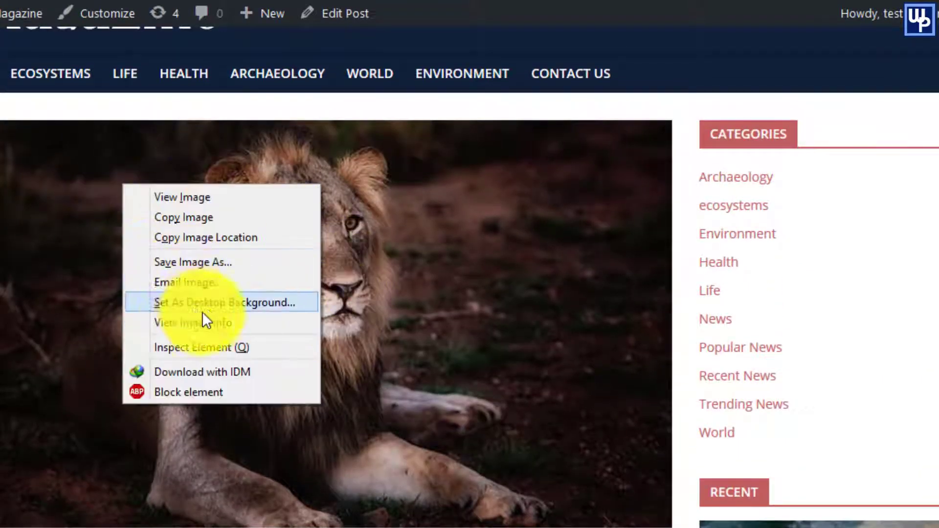
left_click(226, 238)
key("alt+Tab")
key("ctrl+v")
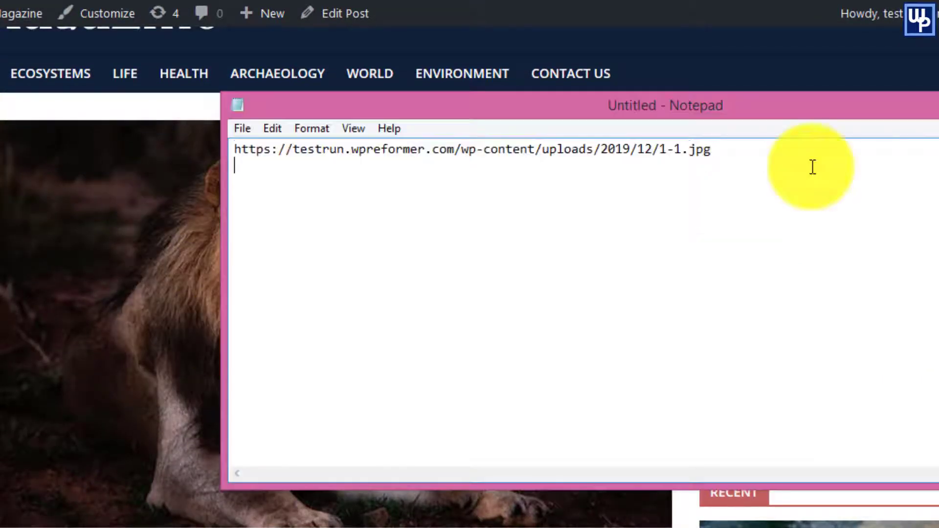
key("ctrl+v")
Highlight the CDN address on line 2, then select both image URLs to compare
mouse_move(901, 172)
left_mouse_down()
mouse_move(405, 190)
mouse_move(237, 184)
left_mouse_up()
left_click(289, 185)
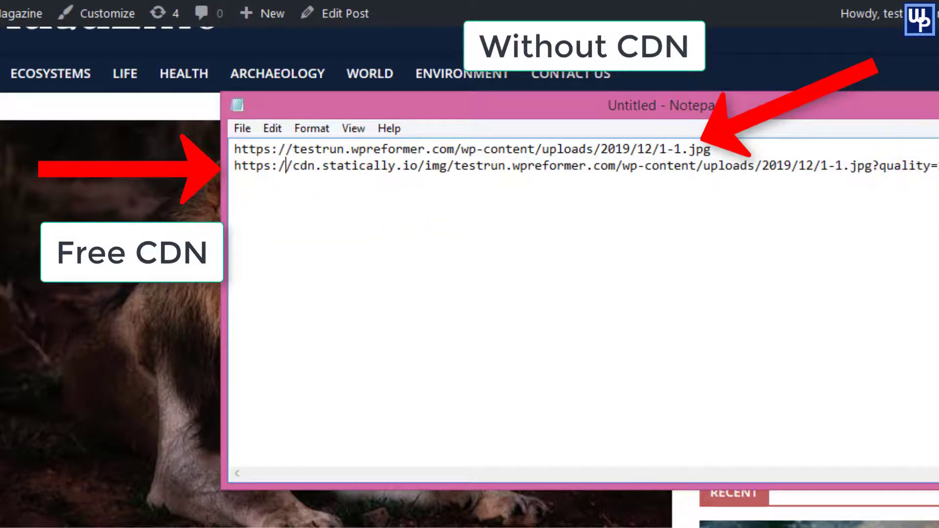
left_click_drag(929, 166, 325, 181)
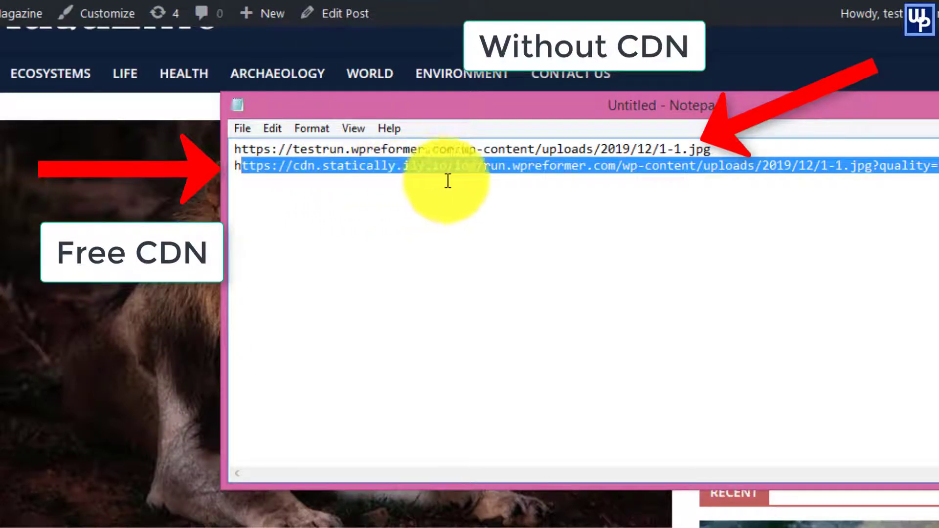
key("ctrl+a")
left_click(704, 293)
left_click_drag(936, 169, 156, 146)
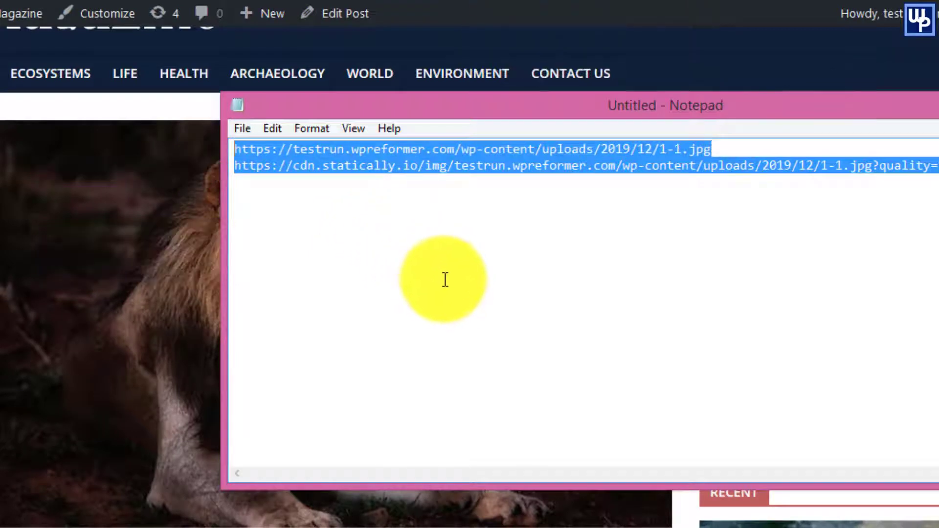
left_click(812, 320)
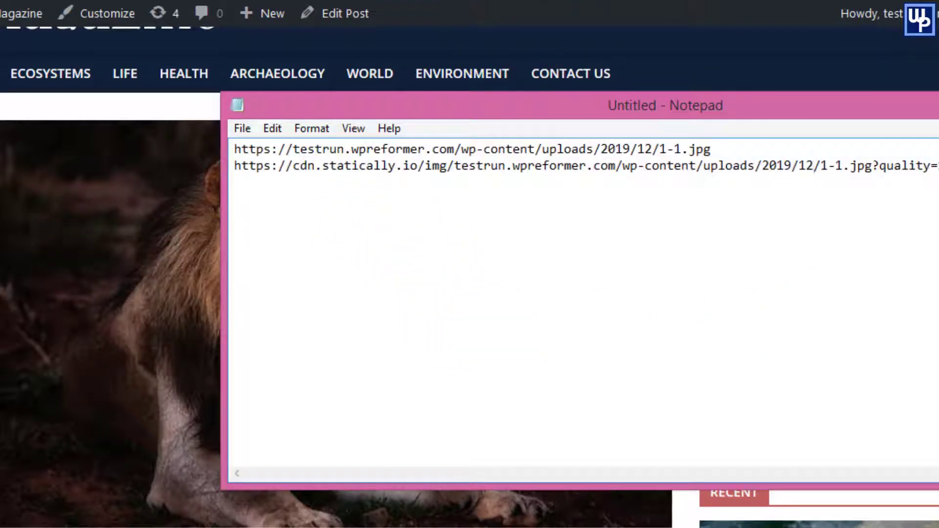
key("ctrl+a")
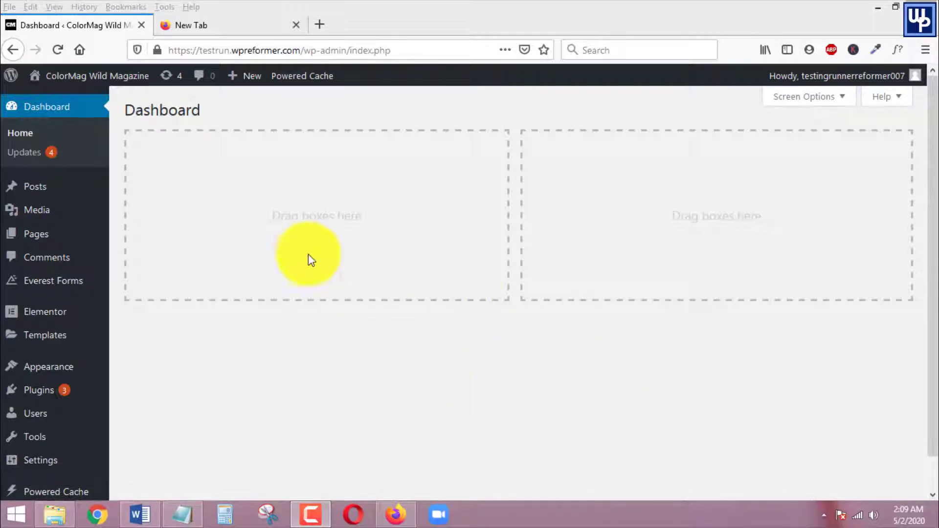
Open the site front page in a new tab and open the '5 Best Insider Tricks to Help Wild-Animal' post
middle_click(47, 107)
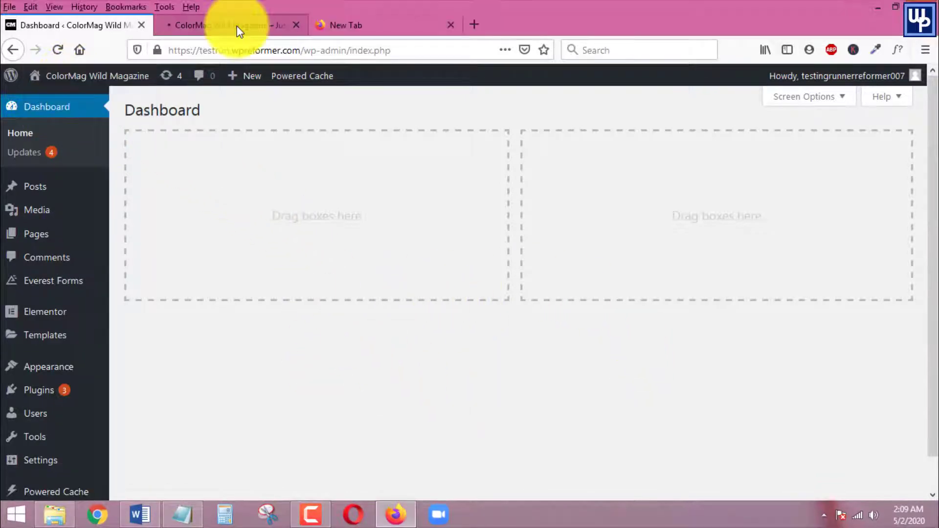
left_click(236, 26)
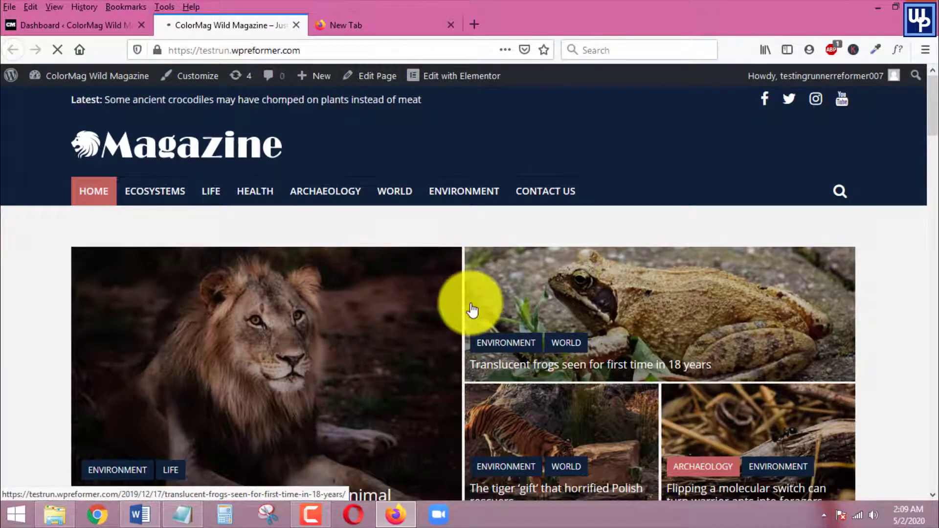
scroll(483, 311, "down", 3)
scroll(485, 315, "down", 5)
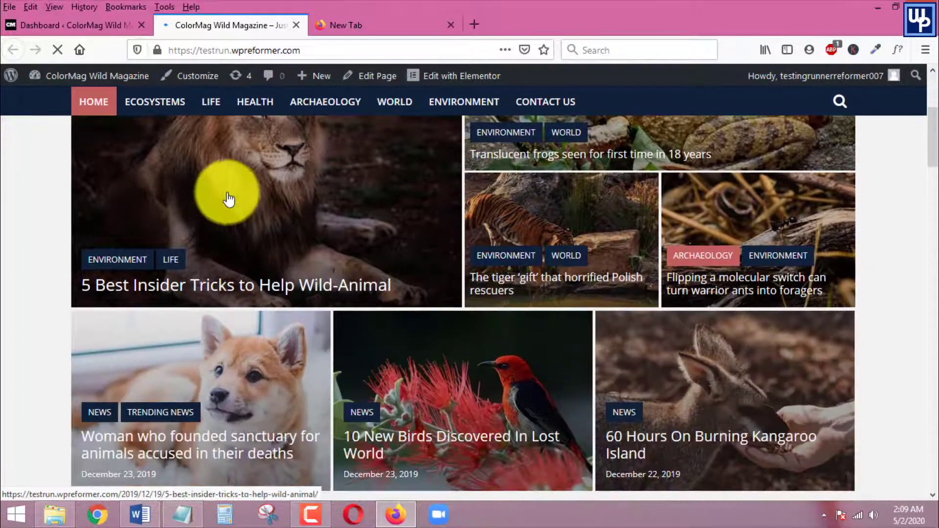
scroll(298, 214, "up", 5)
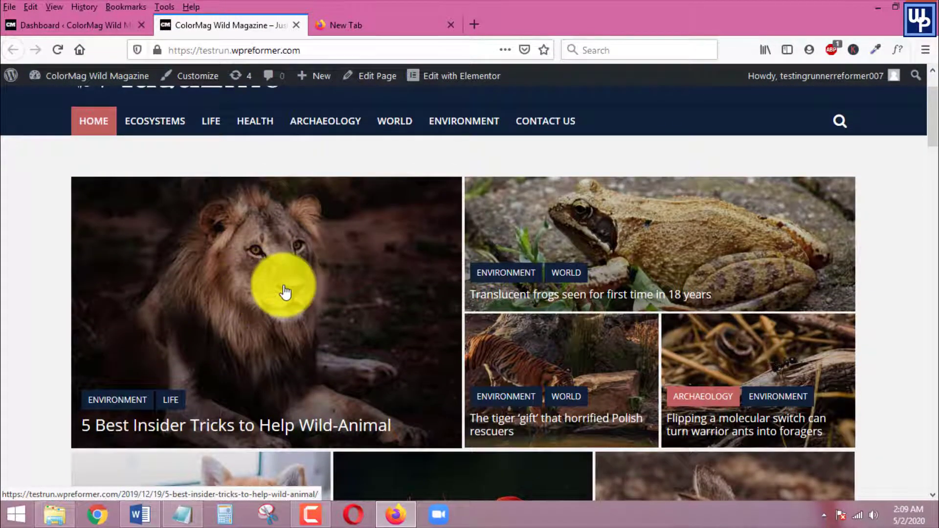
left_click(233, 302)
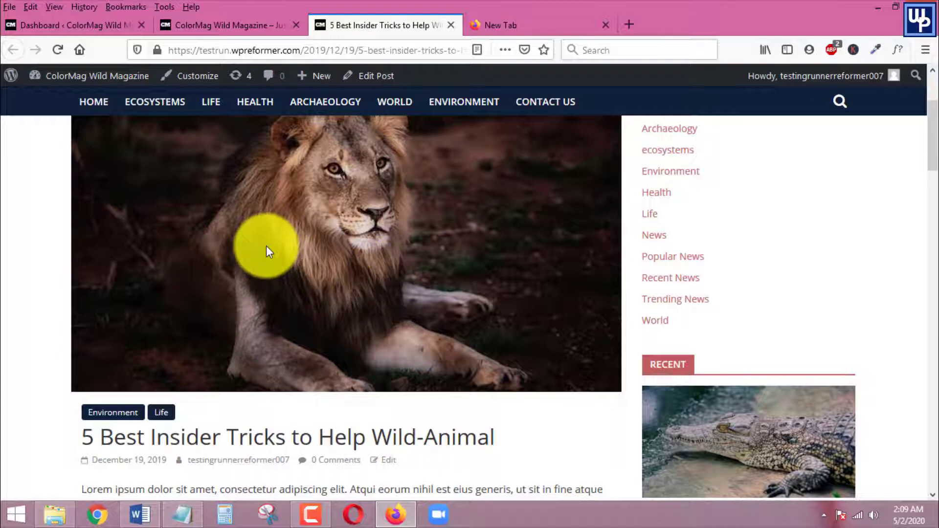
Paste the lion image URL .../wp-content/uploads/2019/12/1-1.jpg into a blank note and select it
right_click(182, 184)
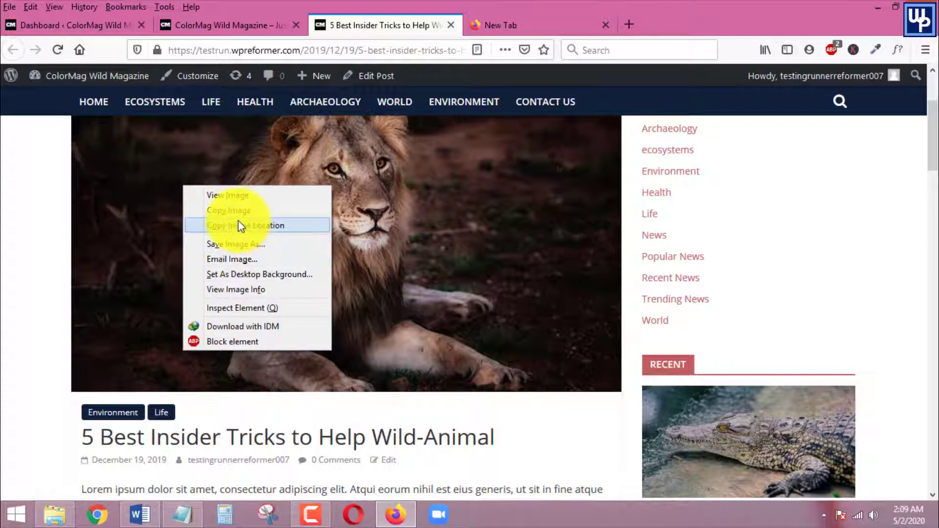
left_click(253, 226)
key("alt+Tab")
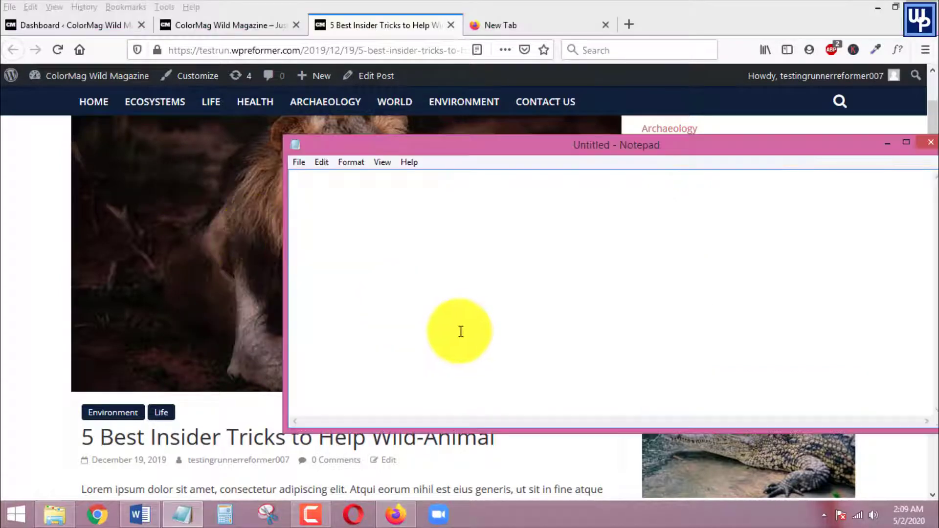
key("ctrl+v")
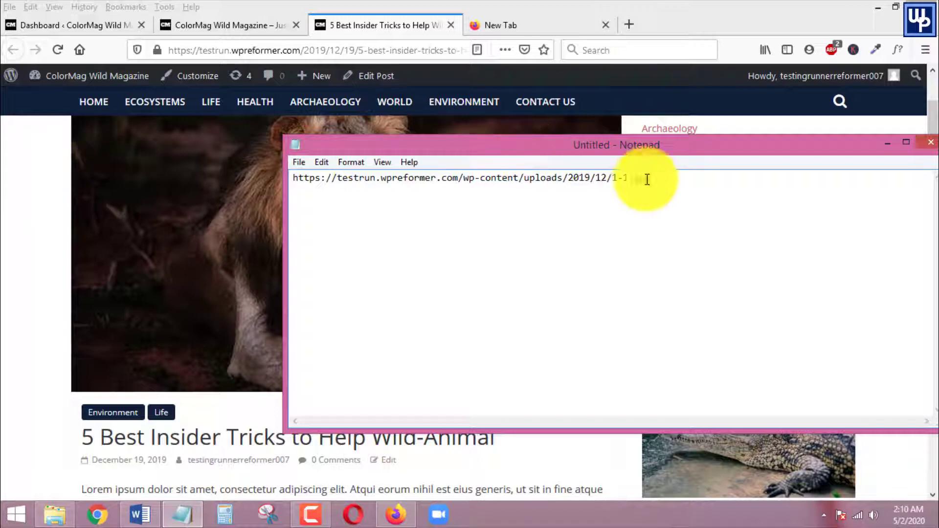
left_click_drag(651, 178, 75, 28)
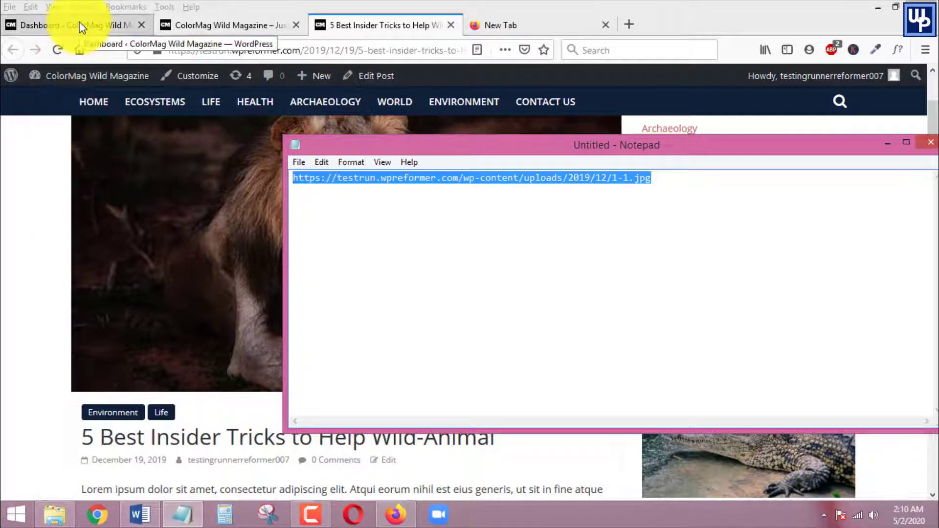
left_click(78, 23)
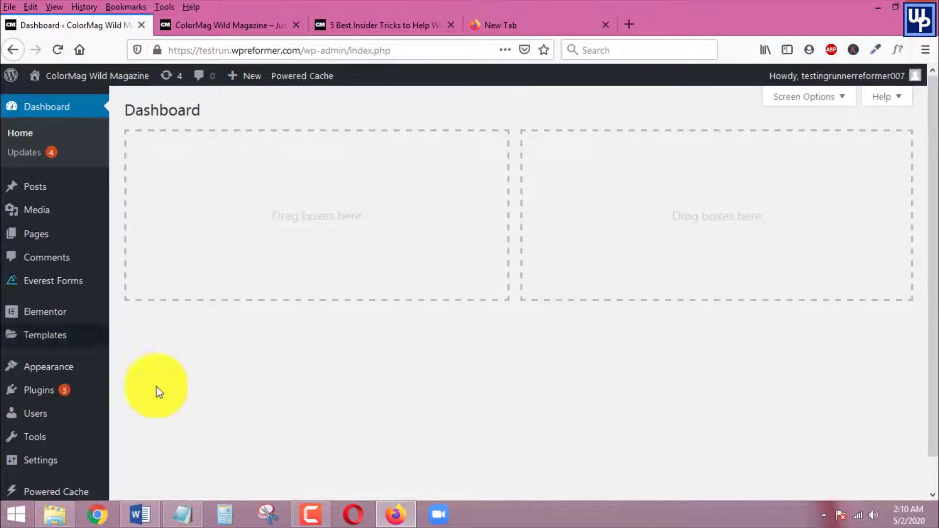
Search plugins for 'flying image', then install and activate Flying Images by WP Speed Matters
scroll(489, 374, "down", 1)
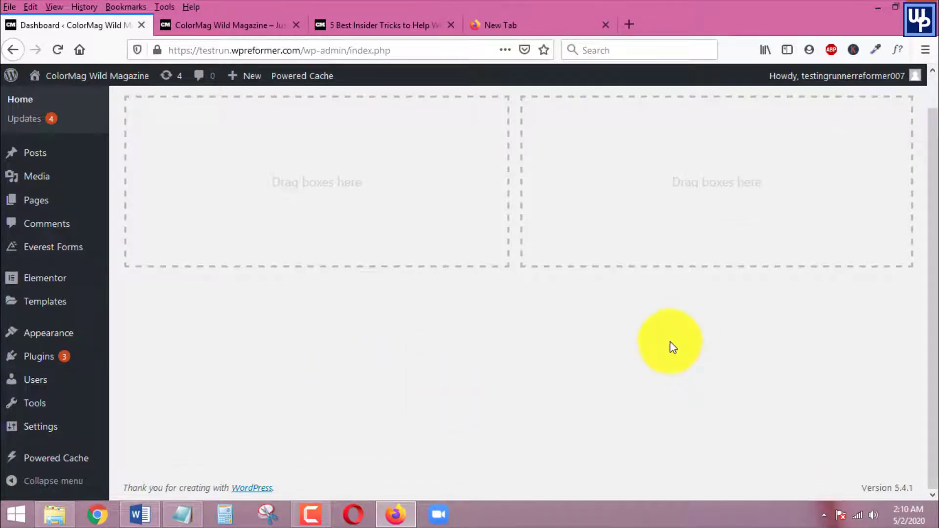
mouse_move(13, 352)
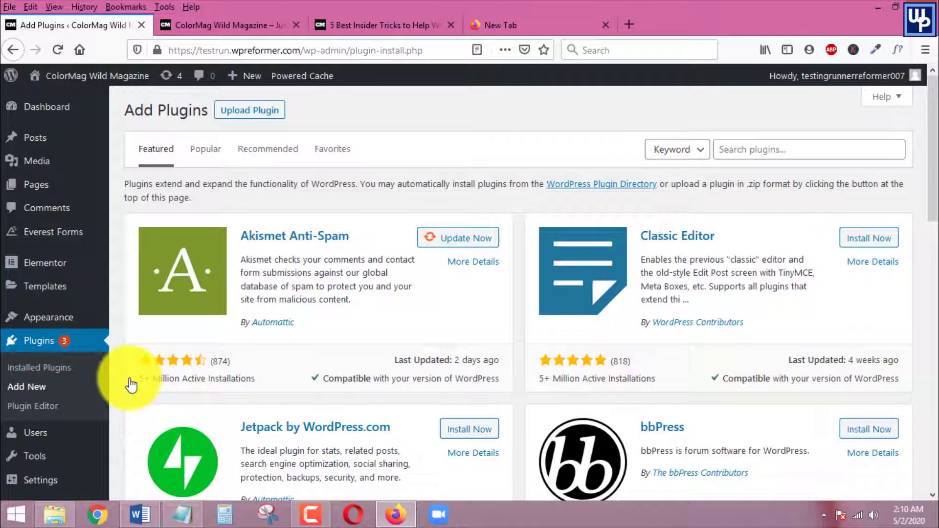
left_click(756, 149)
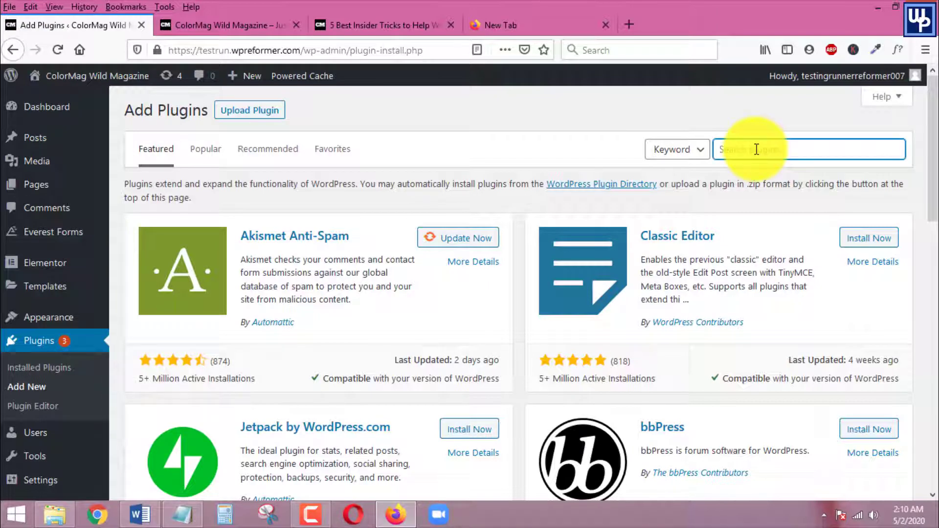
type("flying image")
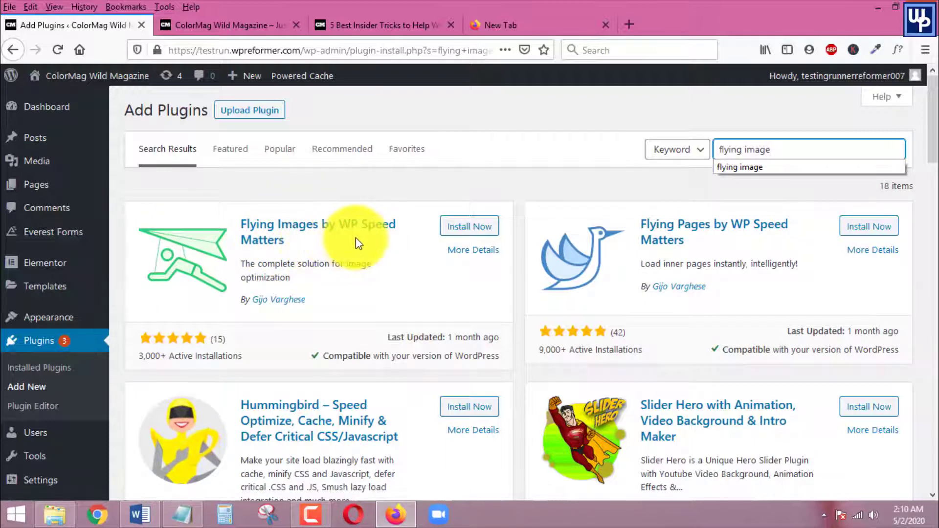
left_click(469, 228)
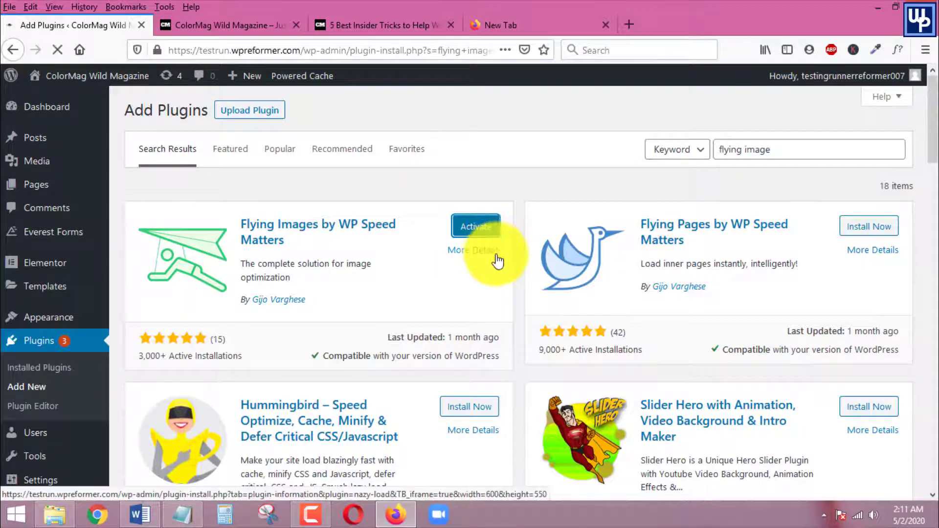
scroll(565, 189, "down", 3)
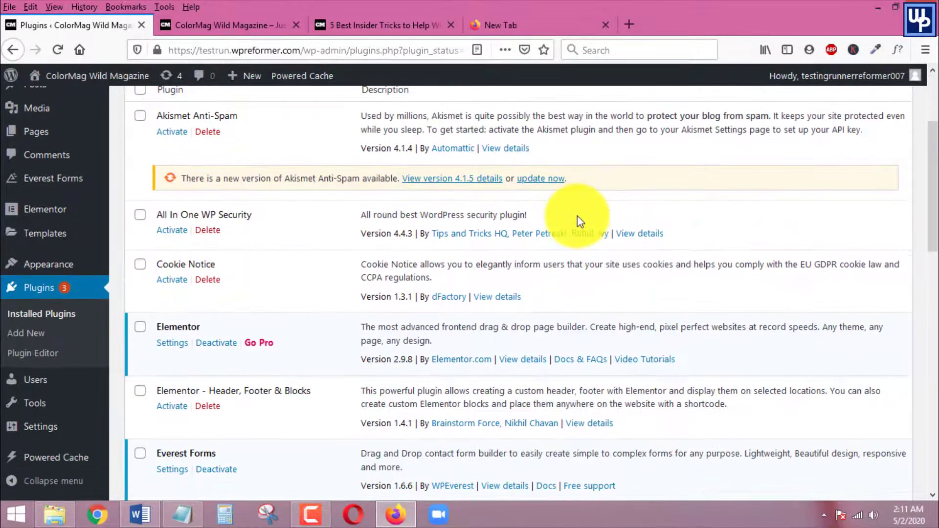
scroll(576, 215, "down", 4)
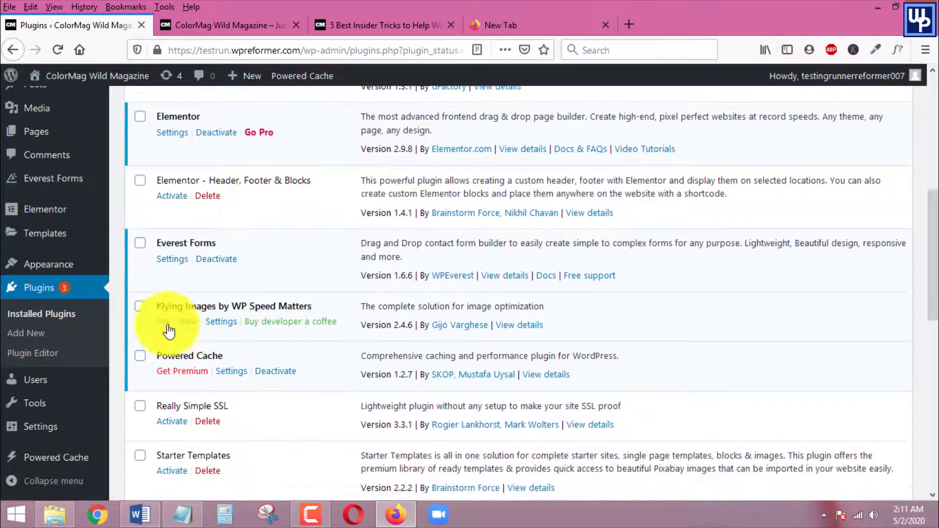
Open the Flying Images settings and select the existing lazy-load exclude keyword
left_click(223, 324)
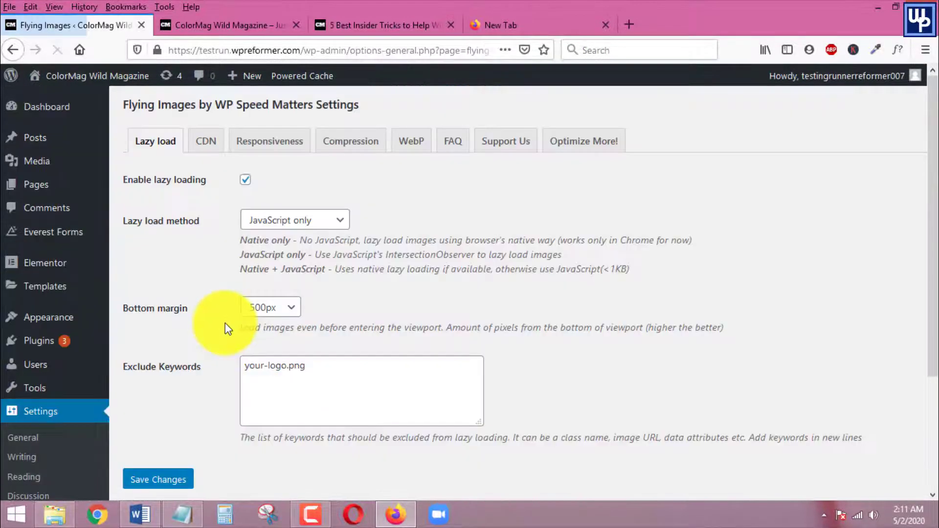
scroll(242, 306, "down", 3)
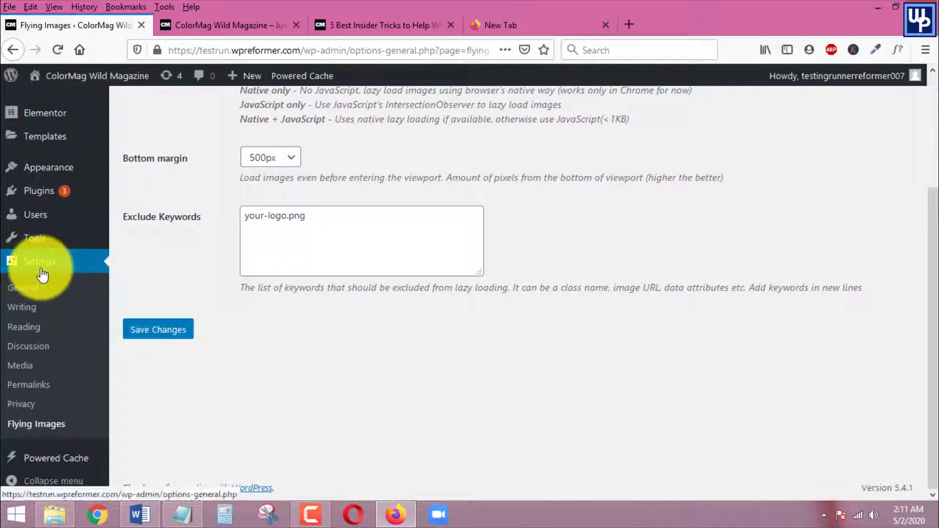
left_click(43, 426)
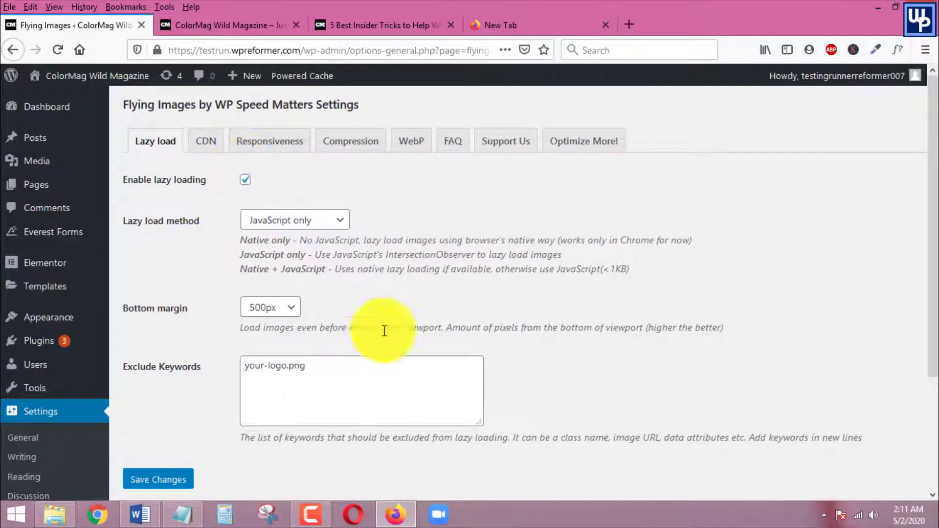
left_click(352, 377)
left_click_drag(352, 377, 247, 364)
left_click(262, 365)
Replace the exclude keyword with the site logo's file name logo-main-color-mag.png and save
left_click(230, 25)
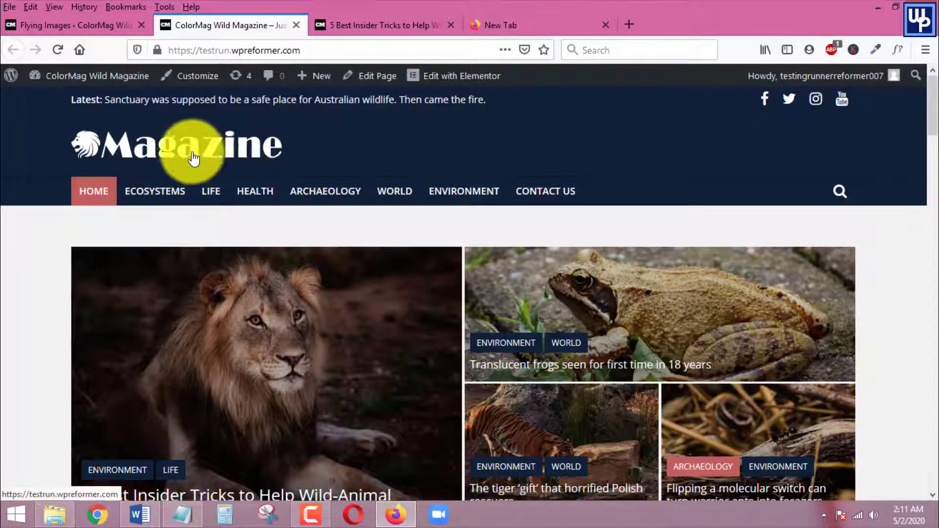
right_click(196, 147)
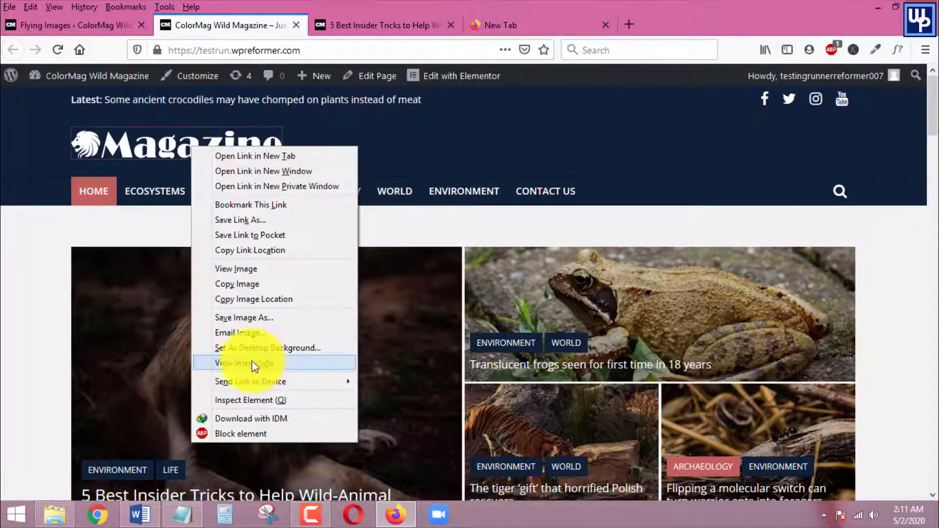
left_click(266, 299)
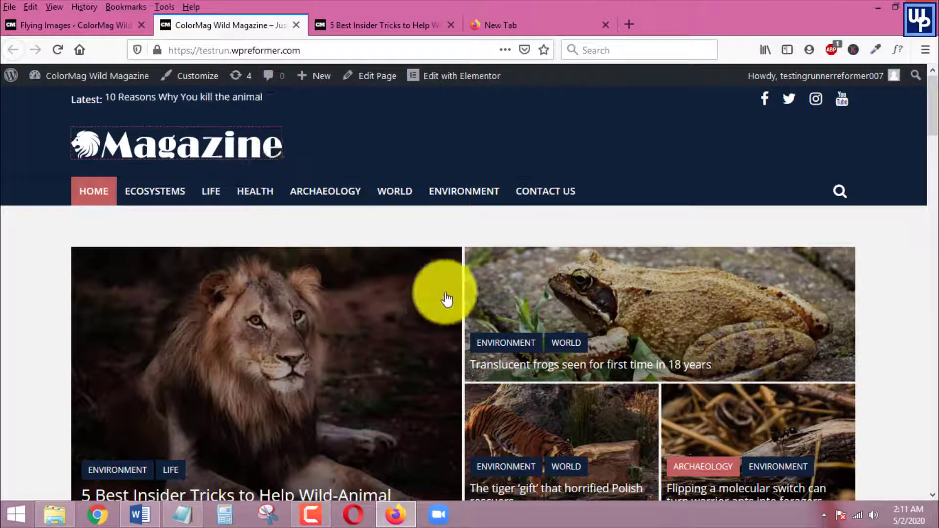
left_click(85, 25)
key("ctrl+a")
key("ctrl+v")
left_click_drag(279, 377, 210, 392)
key("BackSpace")
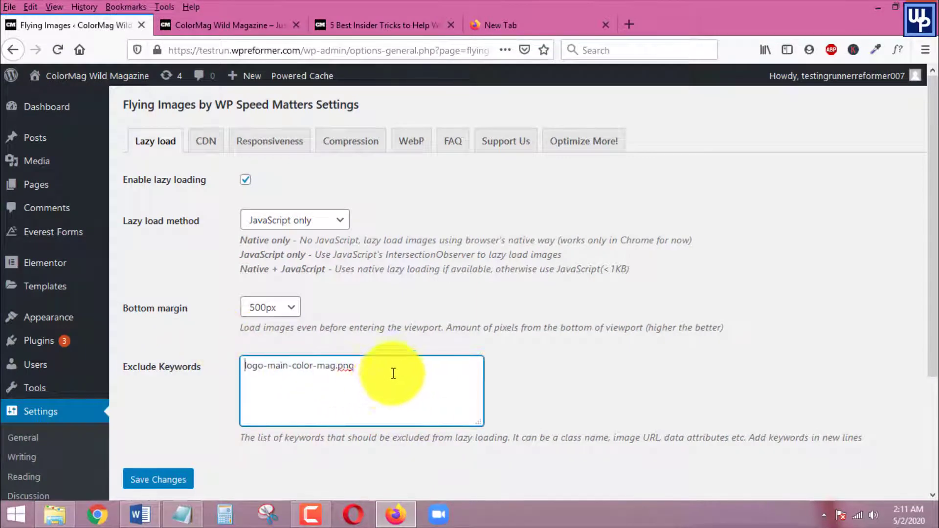
key("ctrl+a")
scroll(294, 372, "down", 3)
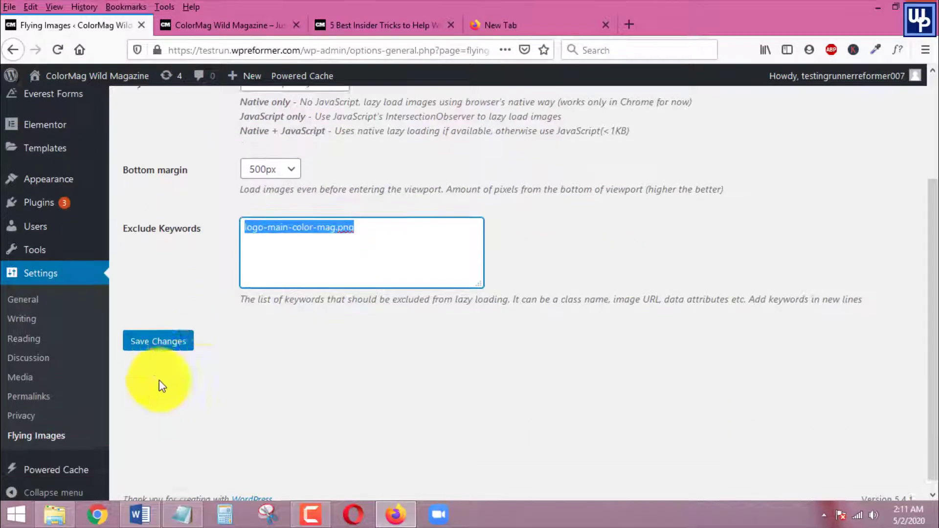
left_click(160, 345)
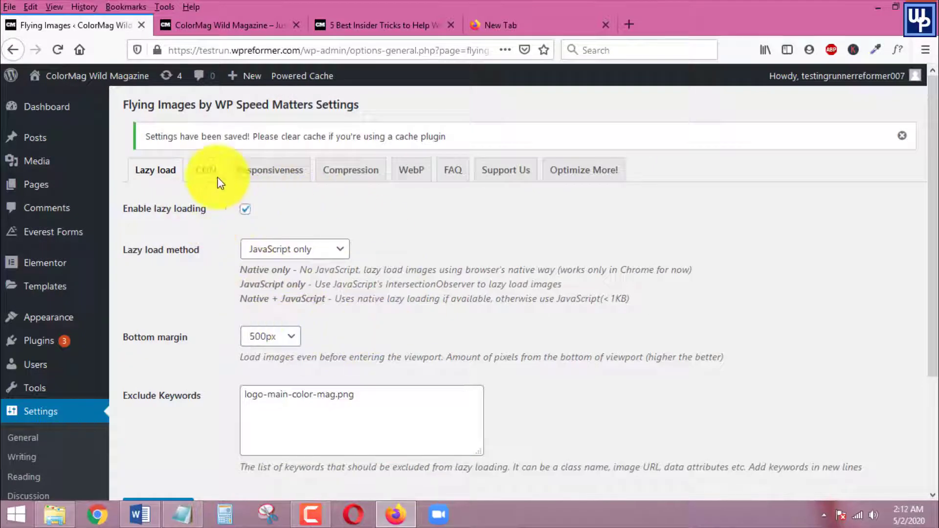
Enable CDN delivery, save it, and view the Responsiveness settings
left_click(208, 170)
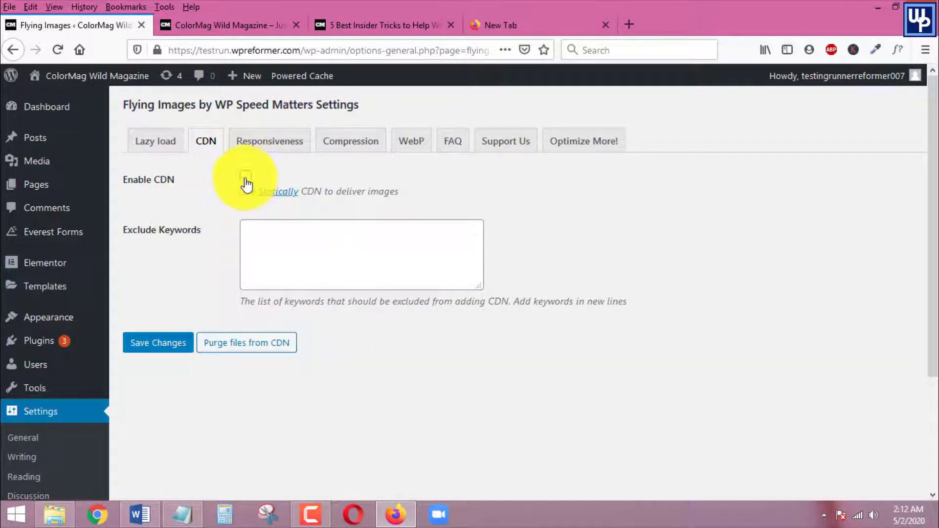
key("Return")
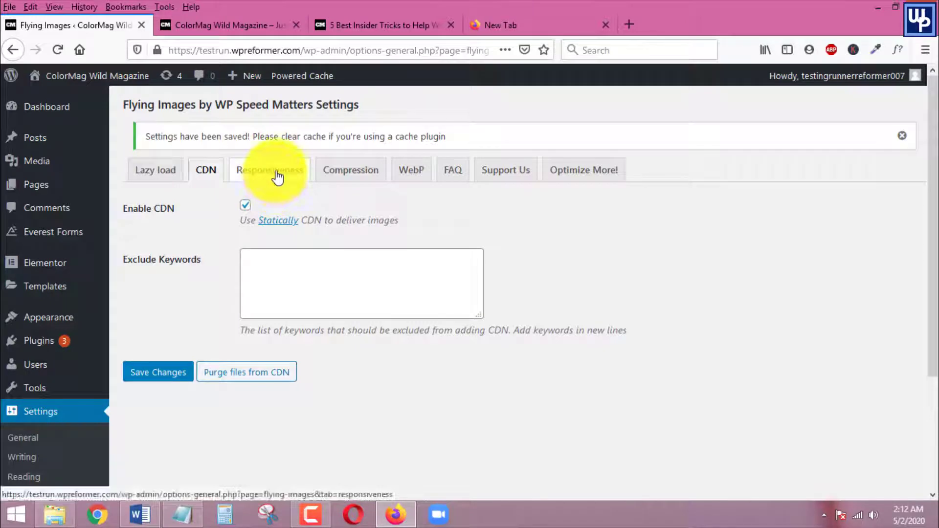
left_click(269, 182)
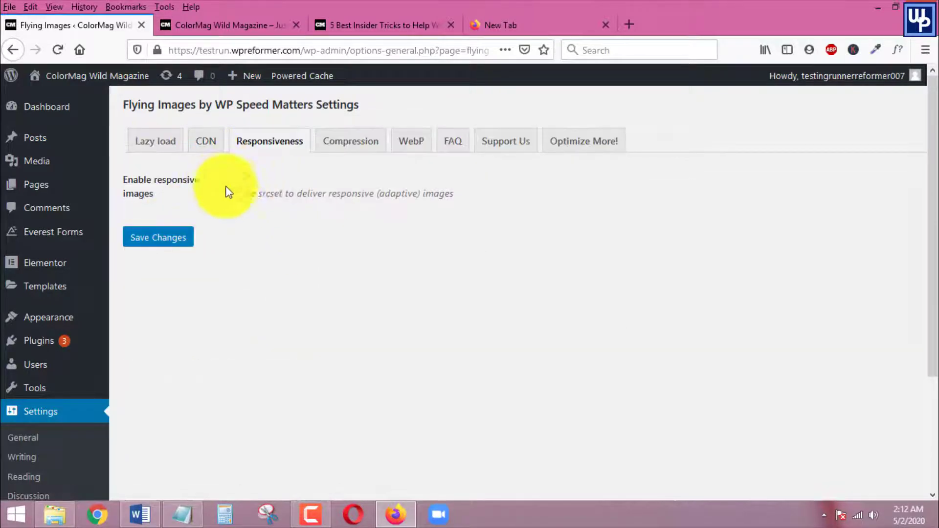
Enable image compression at 100% quality and save the compression settings
left_click(356, 144)
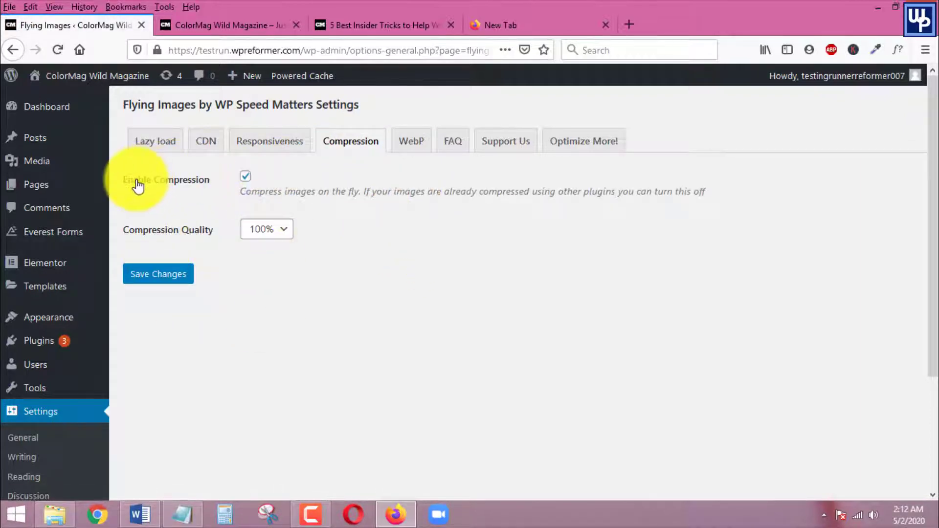
left_click(246, 178)
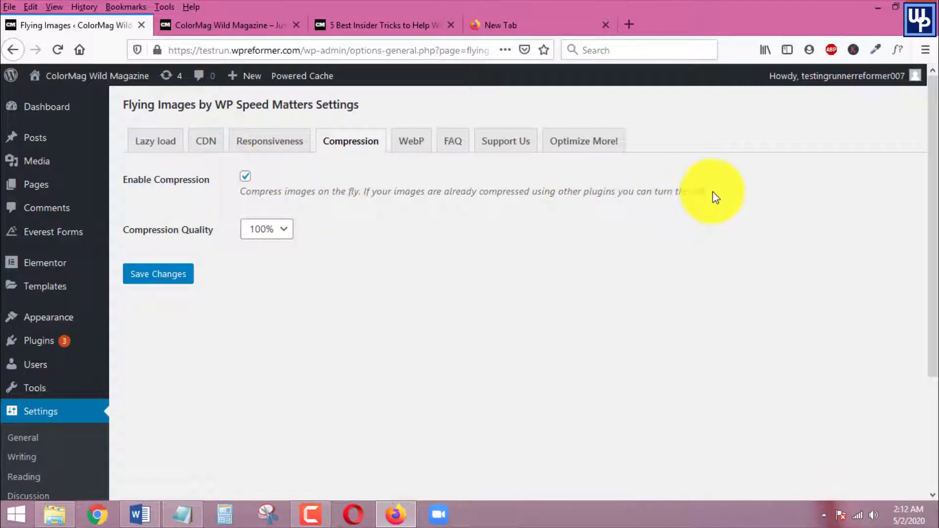
left_click_drag(712, 192, 562, 206)
left_click(561, 206)
left_click(245, 177)
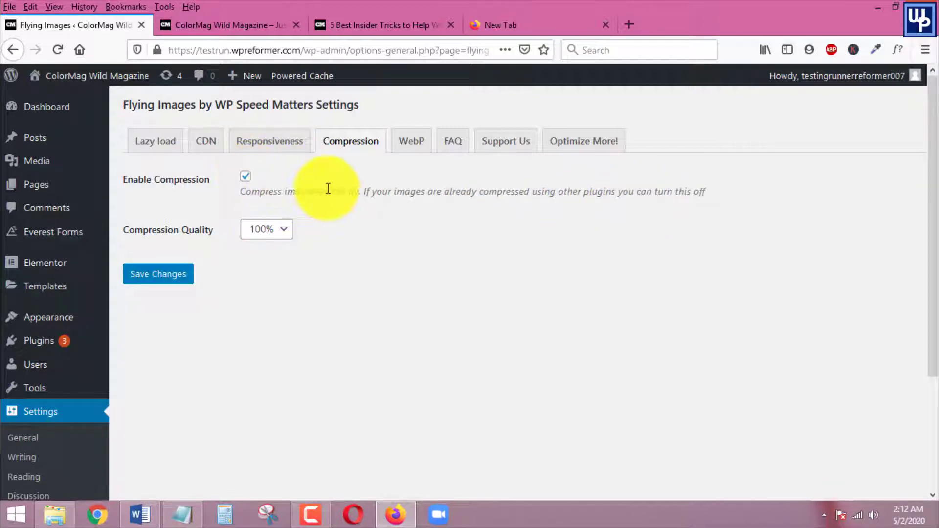
left_click_drag(730, 189, 195, 190)
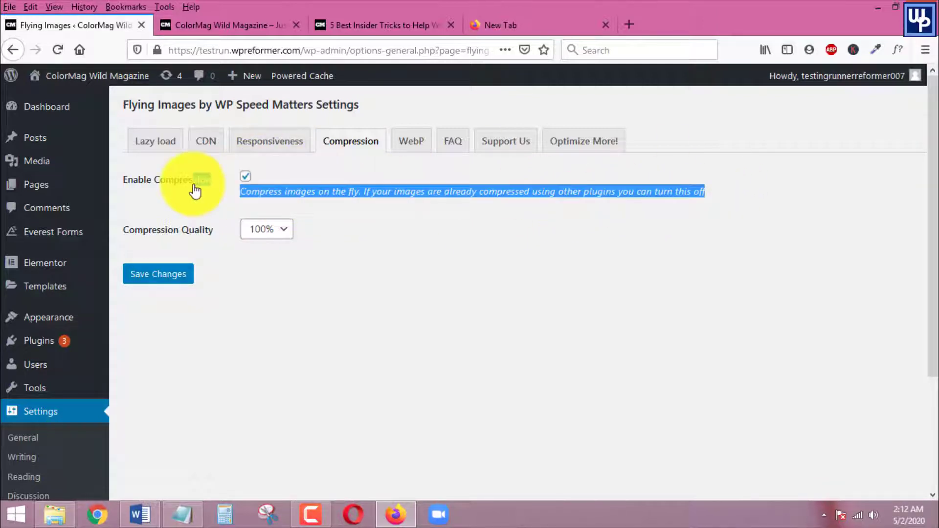
left_click(251, 218)
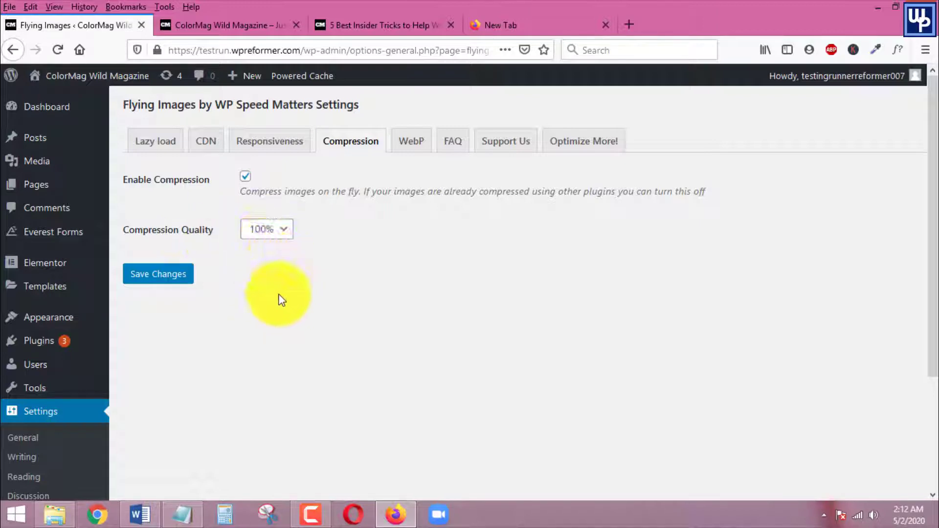
left_click(169, 278)
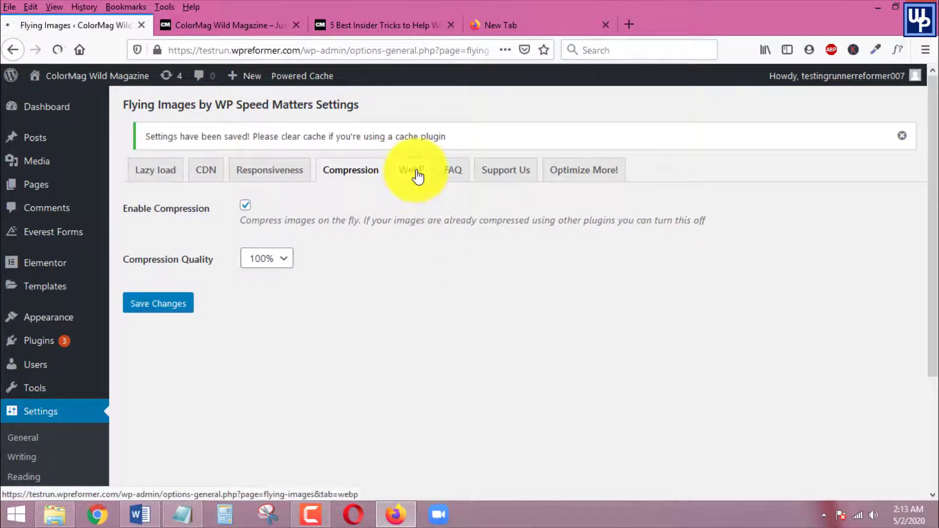
left_click(417, 177)
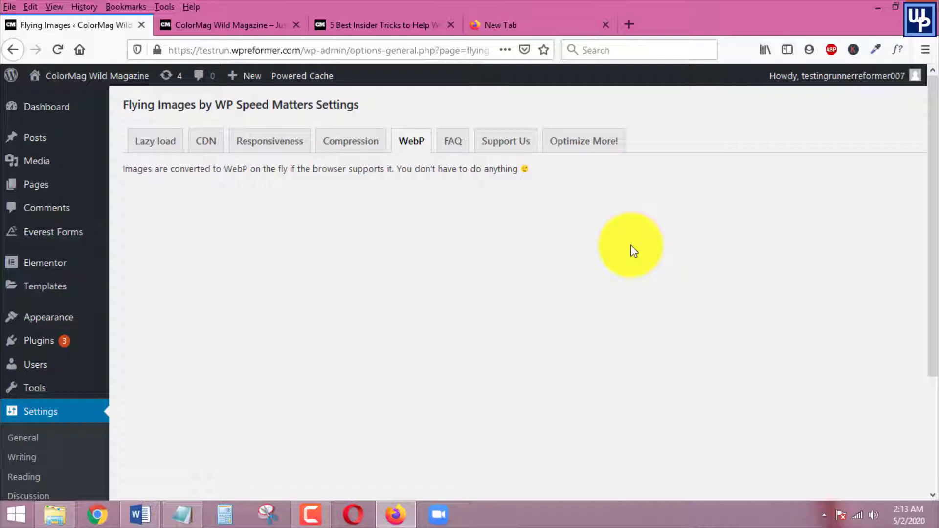
Close the old Wild-Animal post and homepage tabs, returning to the Flying Images settings
left_click(250, 24)
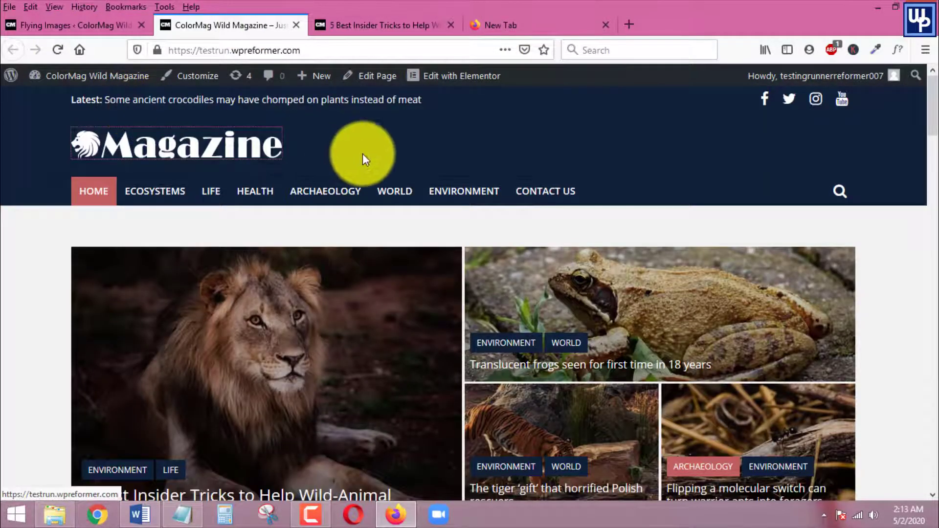
scroll(625, 300, "down", 9)
left_click(437, 25)
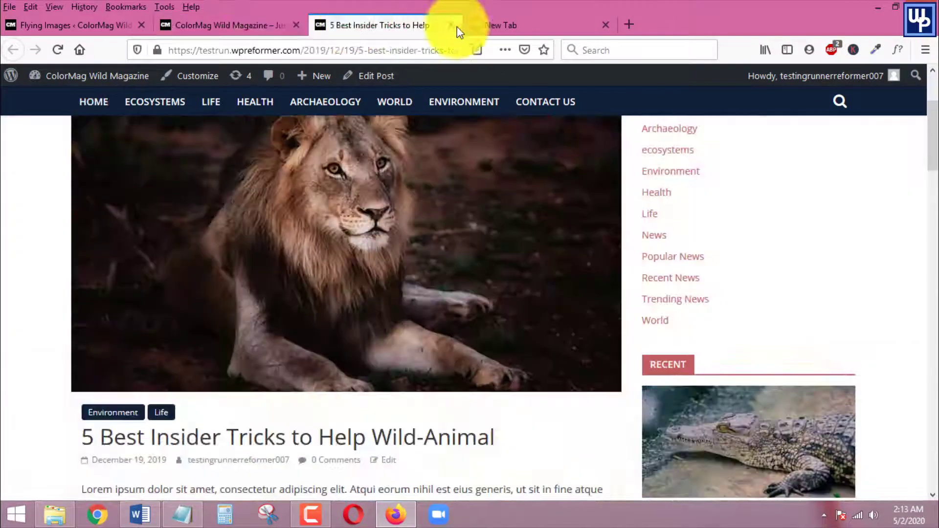
left_click(449, 25)
left_click(213, 22)
scroll(520, 109, "down", 4)
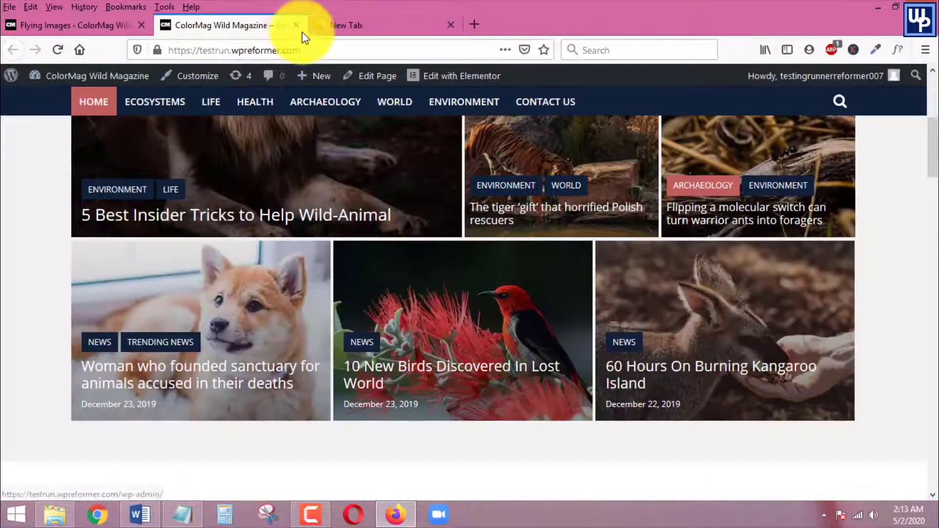
left_click(296, 26)
left_click(74, 22)
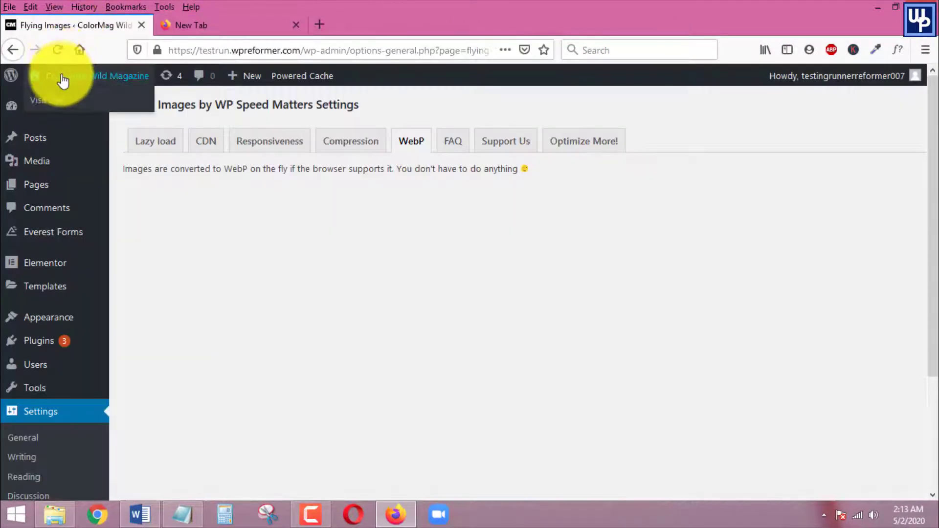
Open the live site, open the lion article in a new tab, and bring up its image options
middle_click(40, 108)
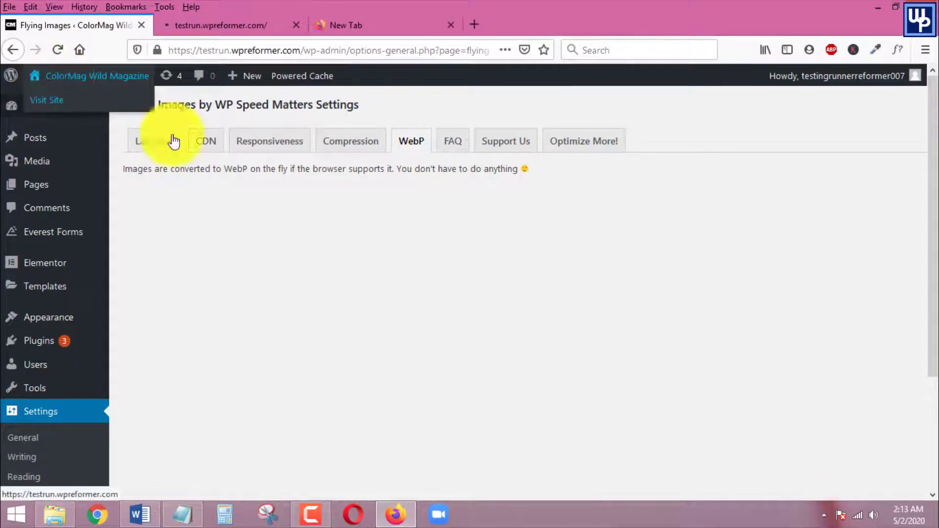
left_click(247, 25)
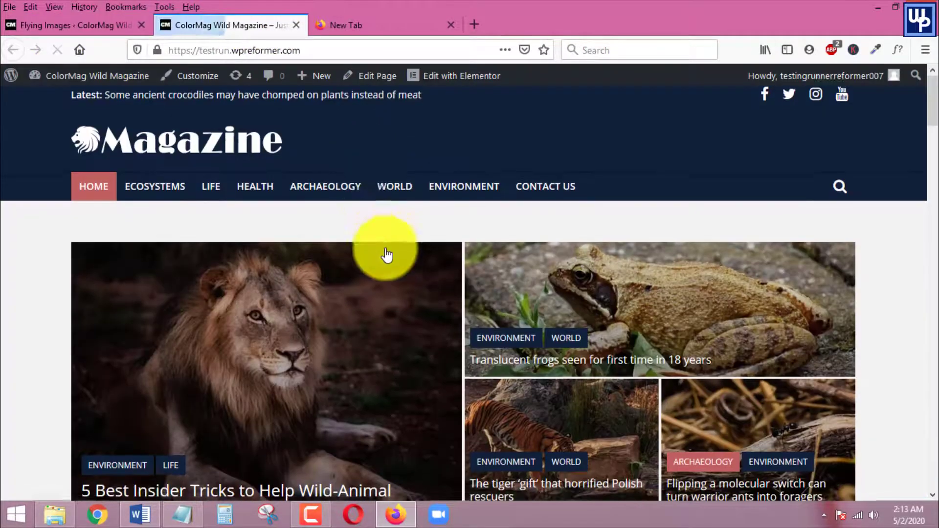
scroll(383, 254, "down", 5)
scroll(393, 271, "down", 5)
scroll(299, 253, "up", 8)
right_click(244, 219)
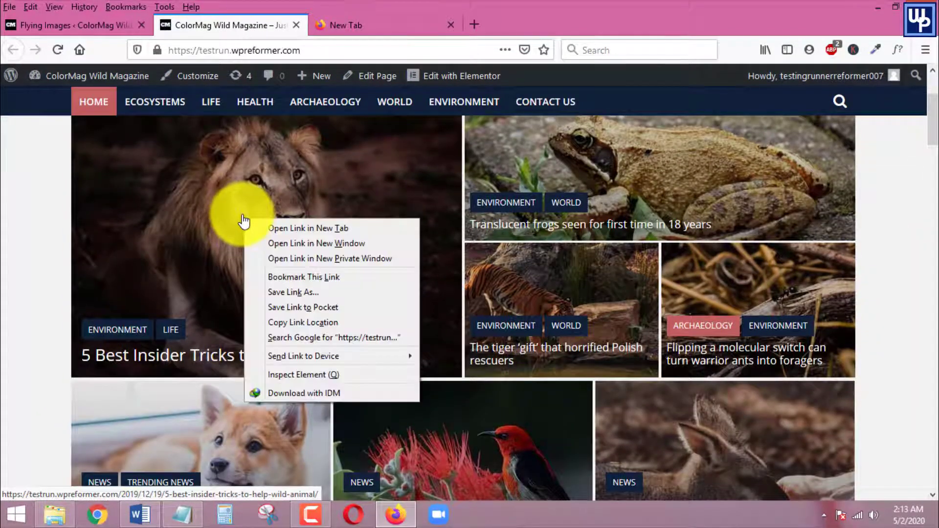
left_click(275, 227)
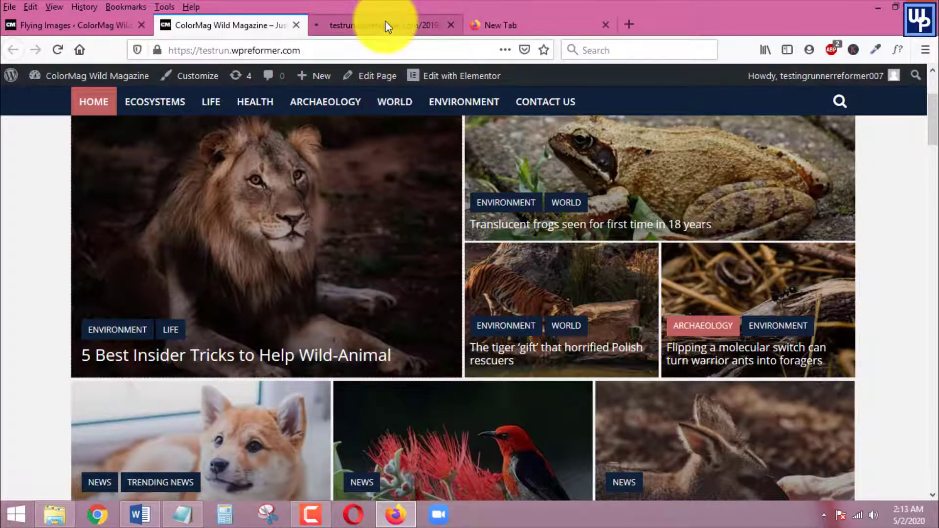
left_click(385, 22)
scroll(503, 185, "down", 4)
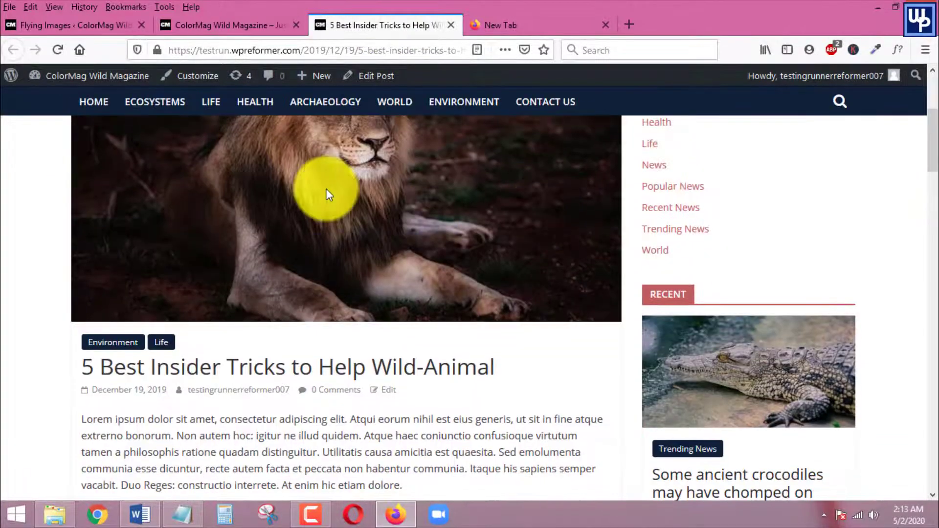
scroll(325, 189, "up", 3)
right_click(209, 203)
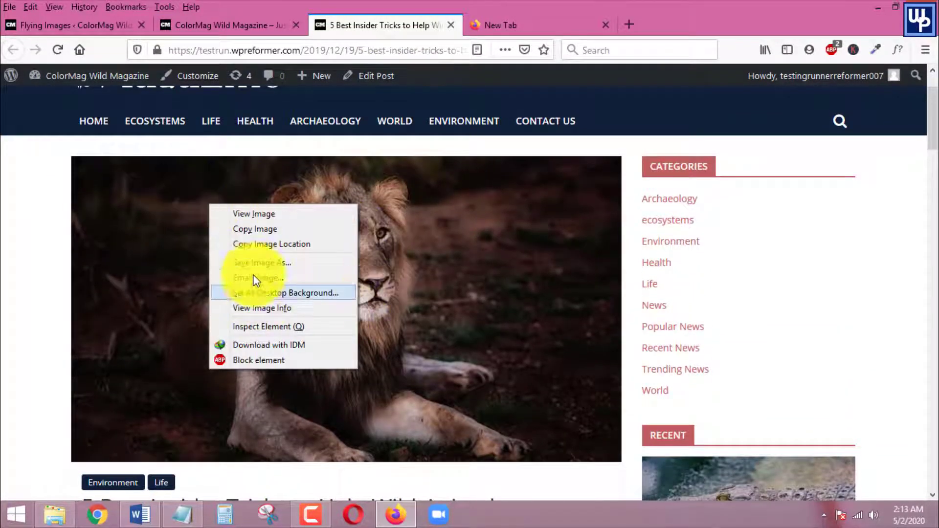
Copy the lion image's address and paste its original and Statically CDN URLs into Notepad
left_click(283, 244)
left_click(182, 515)
key("ctrl+v")
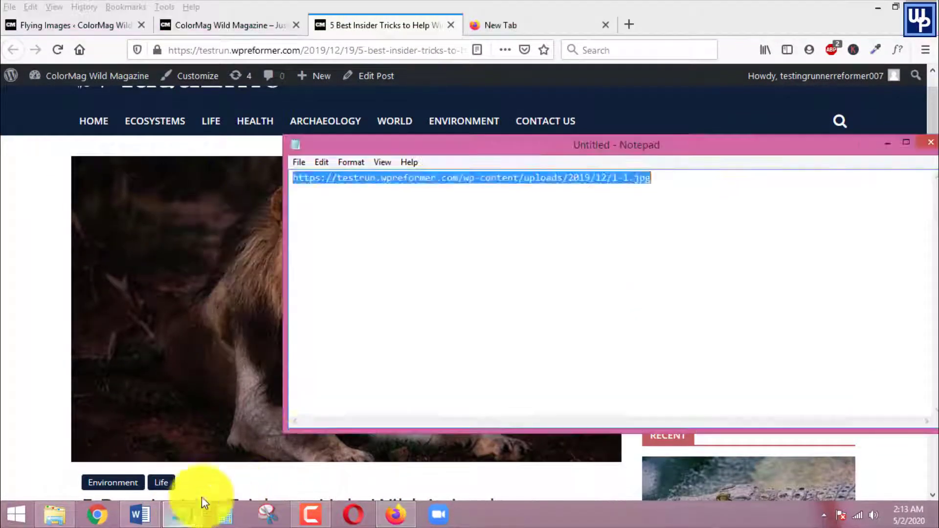
key("Return")
key("ctrl+v")
Select the ?quality=100 CDN line, then both full URL lines to compare them
double_click(853, 194)
left_click_drag(853, 194, 287, 203)
left_click(392, 206)
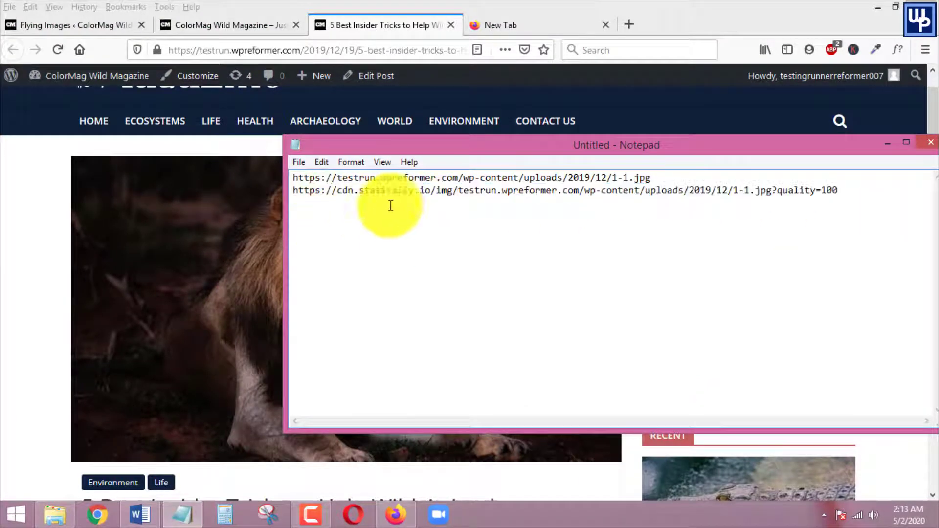
left_click_drag(836, 192, 298, 190)
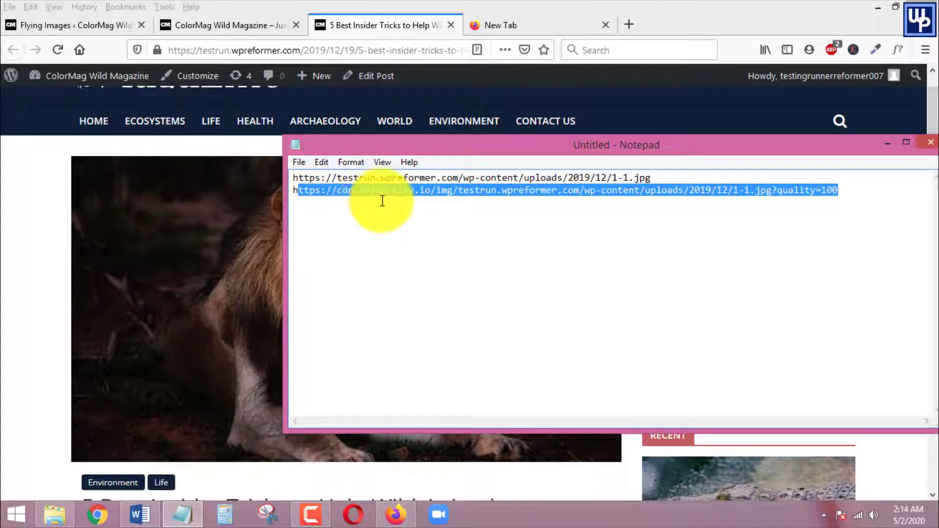
key("ctrl+a")
left_click(644, 189)
left_click_drag(854, 203, 281, 177)
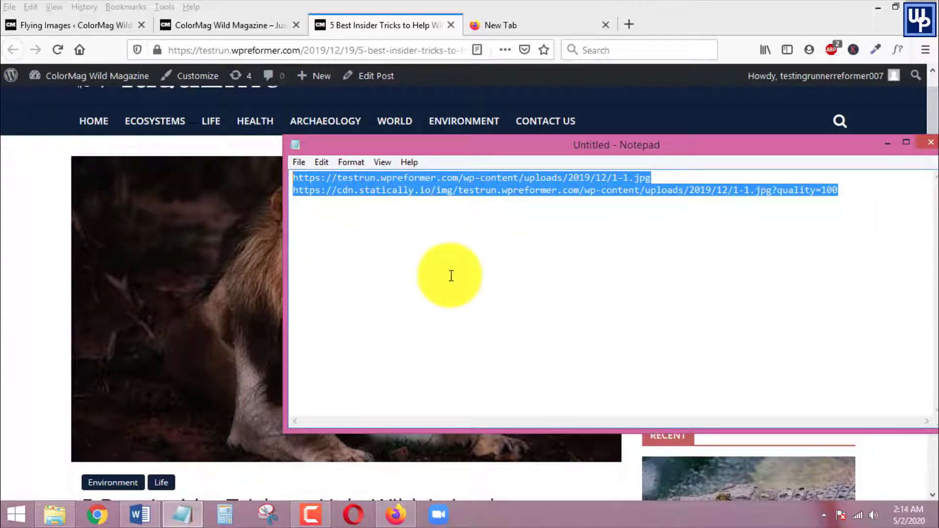
left_click(727, 308)
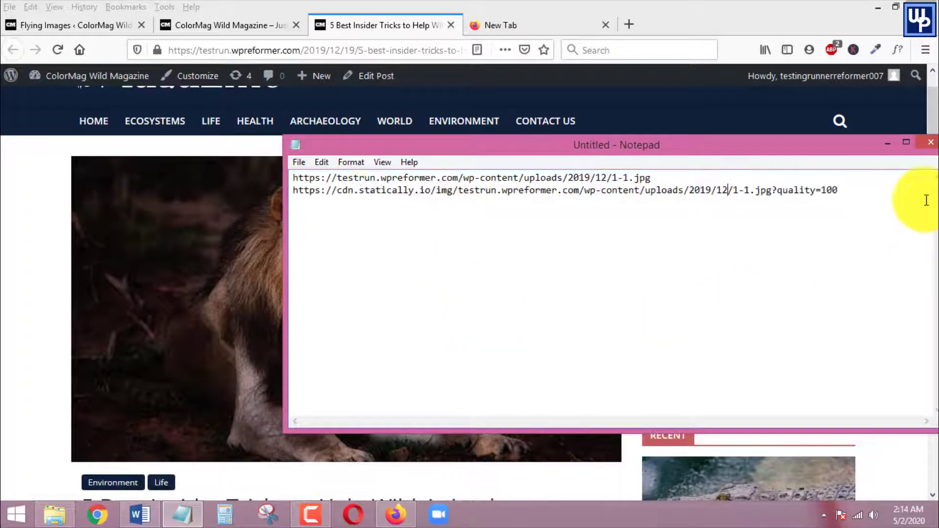
left_click_drag(924, 199, 254, 180)
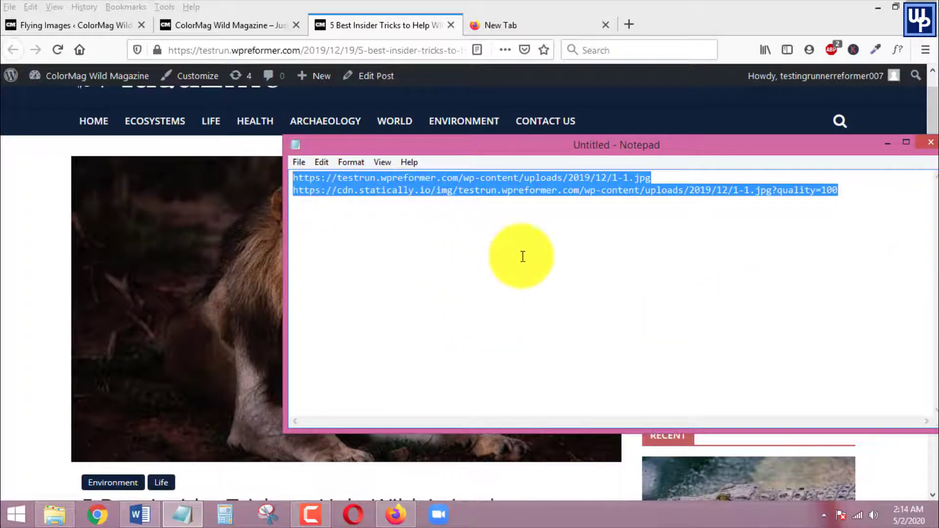
left_click(880, 198)
left_click_drag(889, 195, 252, 163)
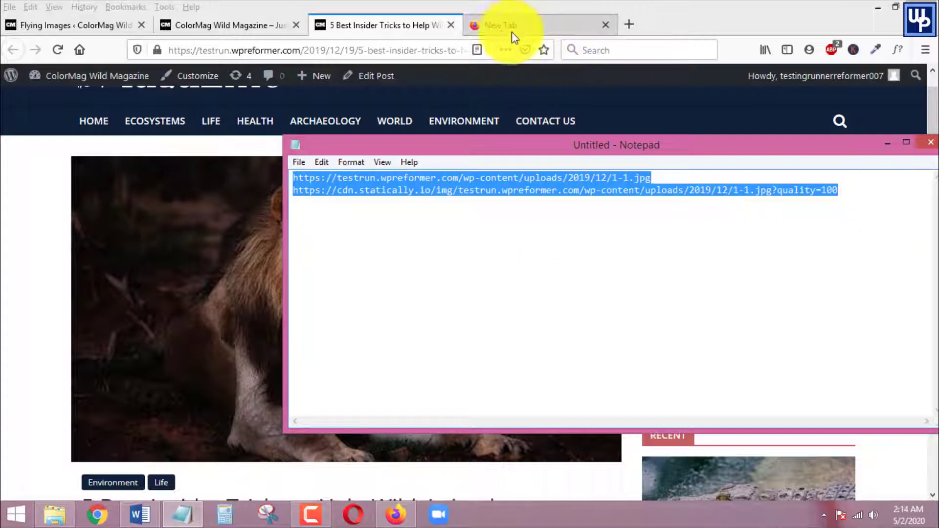
Load wordpress.org in the empty new tab
left_click(548, 25)
left_click(418, 46)
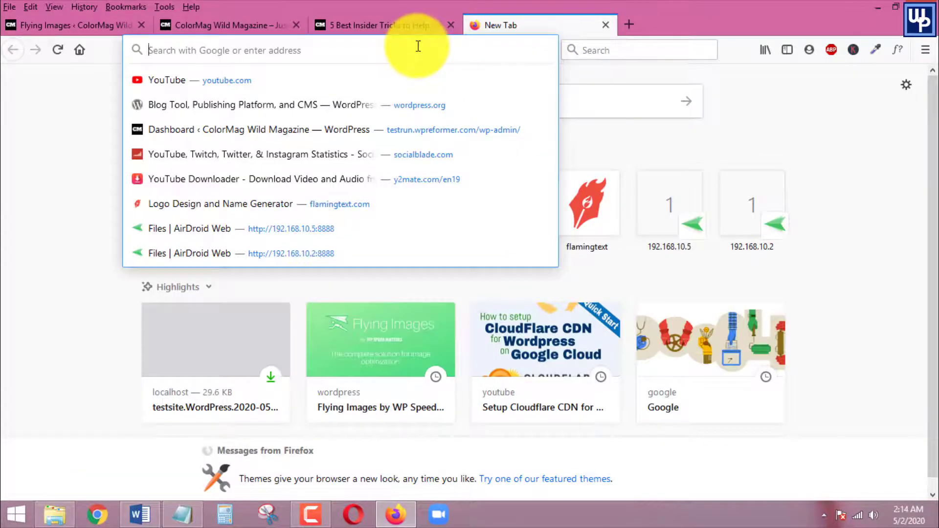
type("wordpress.org")
key("Return")
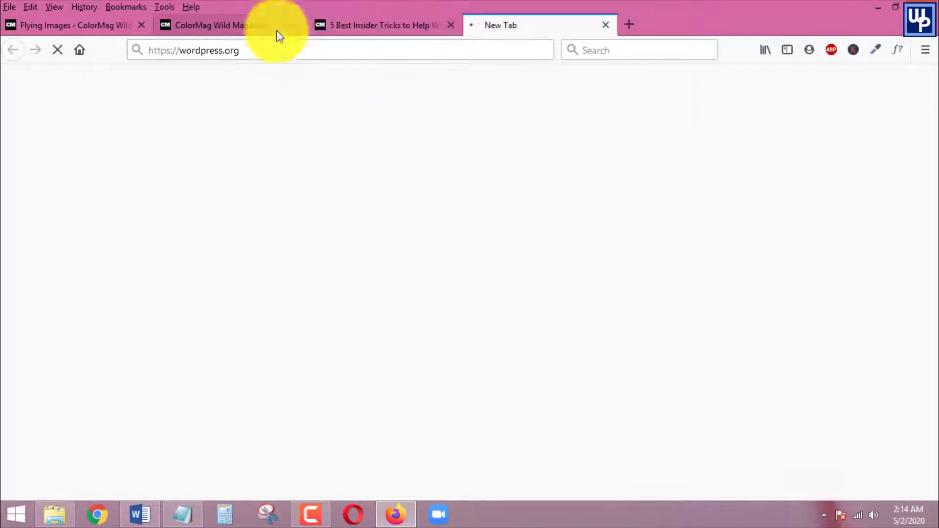
left_click(242, 24)
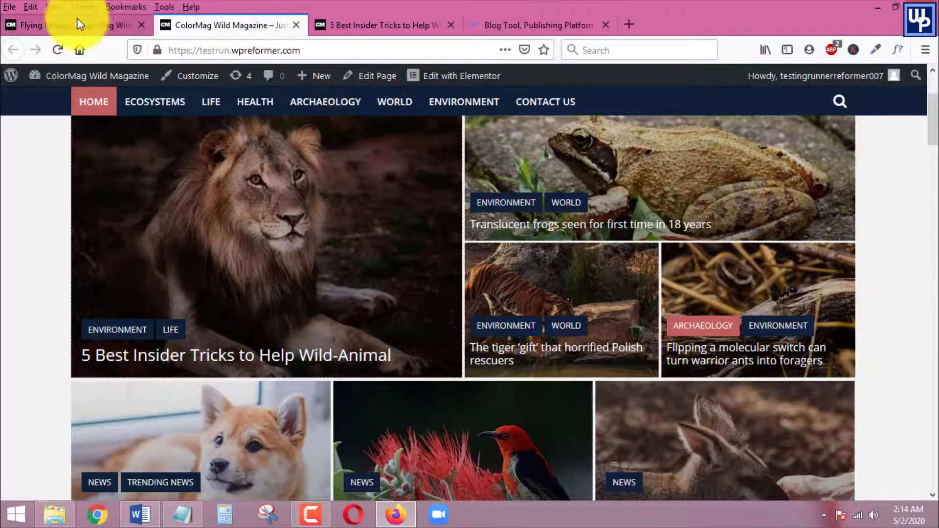
key("ctrl+Tab")
Search the plugin directory for 'flying images by speed matters' and open the Flying Images page
left_click(257, 127)
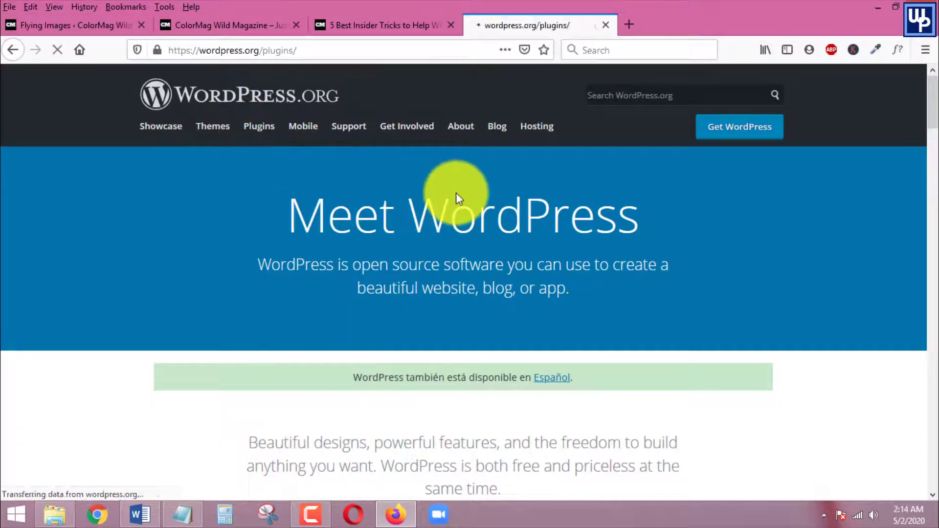
left_click(396, 327)
type("images")
key("BackSpace")
key("BackSpace")
key("BackSpace")
key("BackSpace")
key("BackSpace")
key("BackSpace")
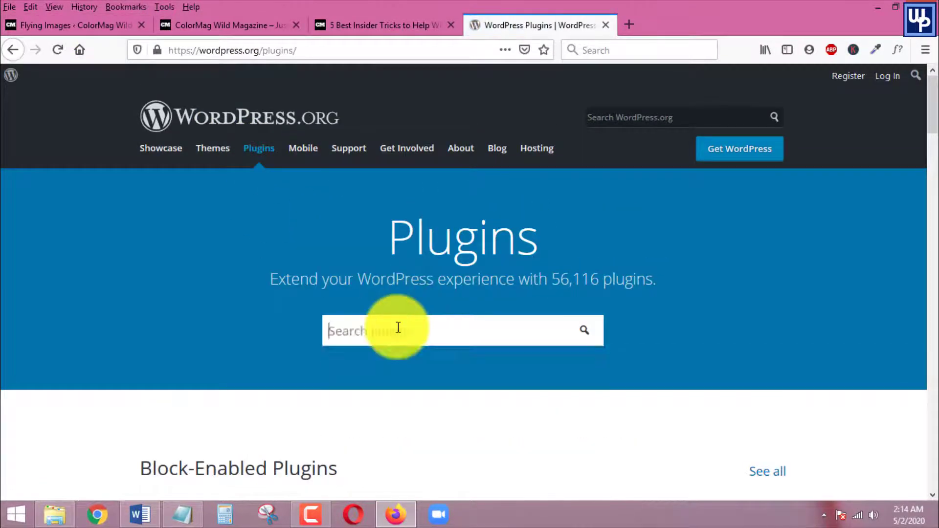
type("flying")
key("ctrl+v")
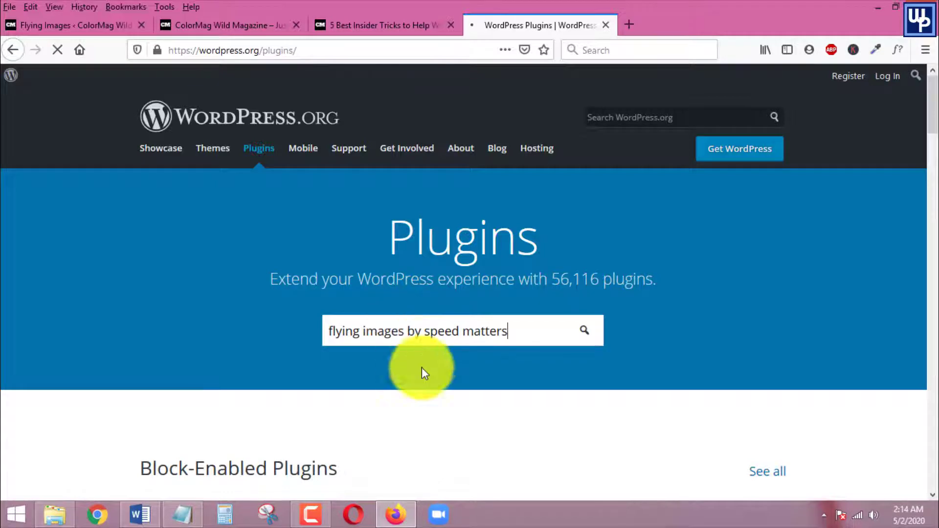
key("Return")
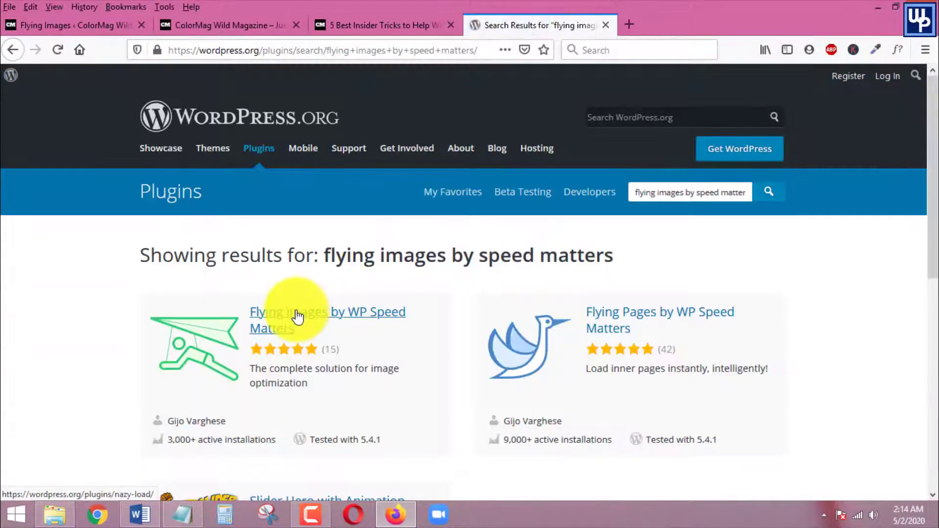
middle_click(297, 317)
left_click(691, 22)
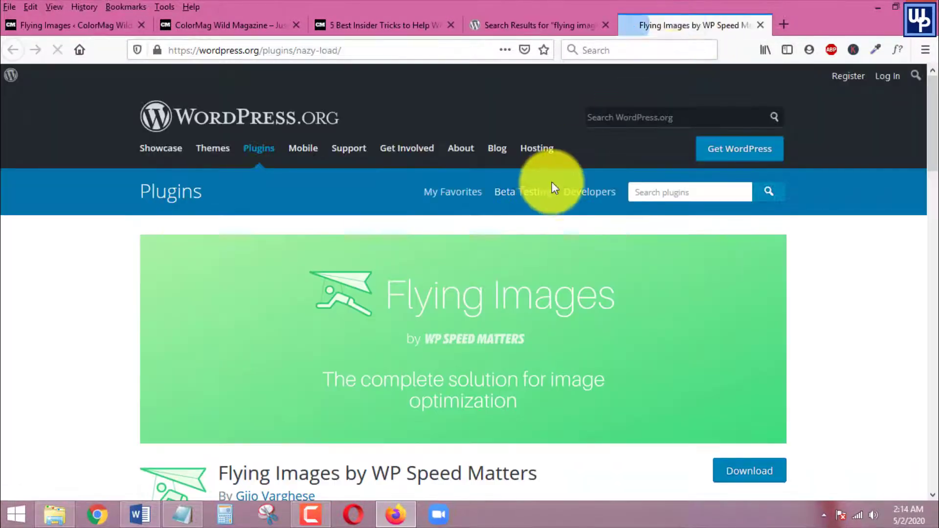
Read and highlight the Free Unlimited CDN feature in the plugin's Features list
scroll(557, 193, "down", 10)
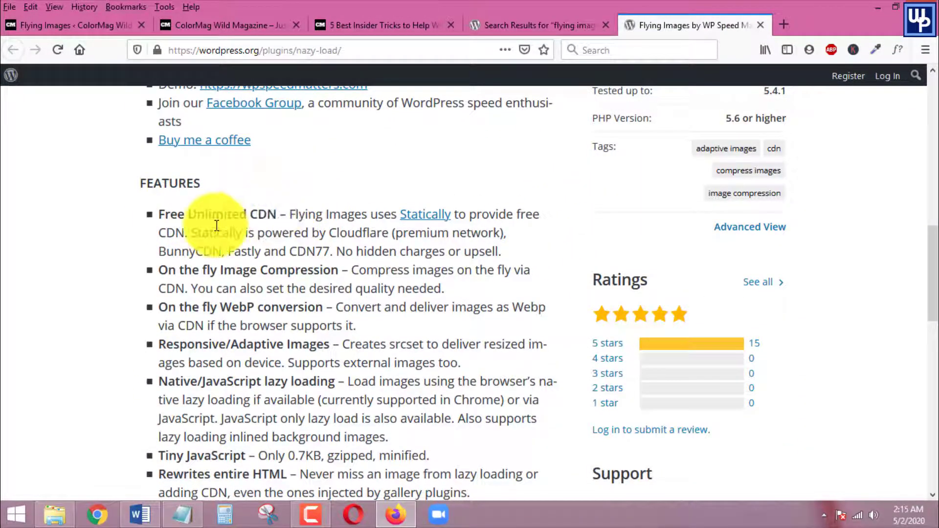
double_click(248, 215)
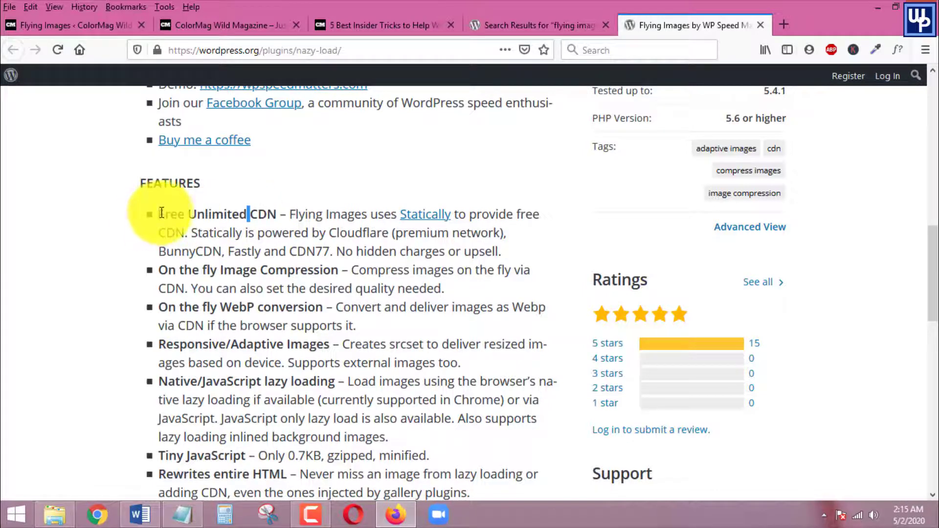
left_click_drag(162, 213, 303, 236)
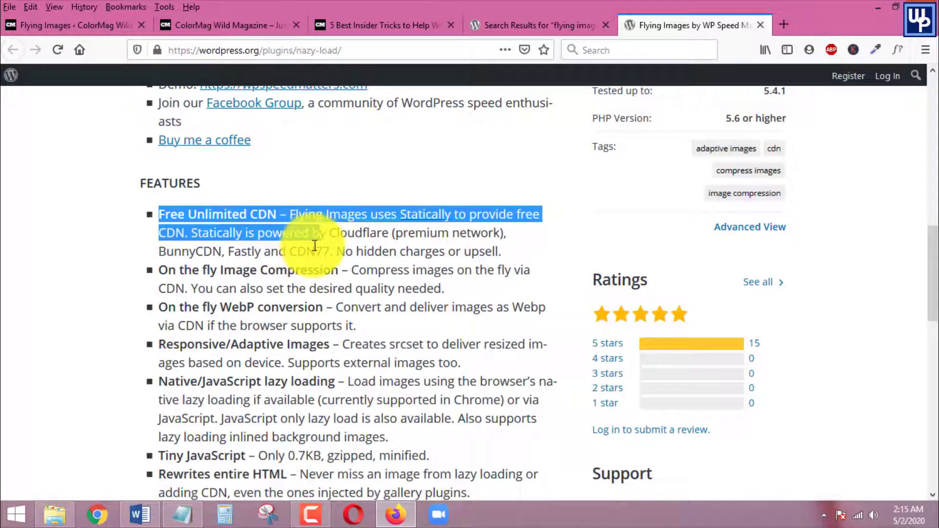
scroll(316, 244, "up", 4)
scroll(367, 262, "down", 4)
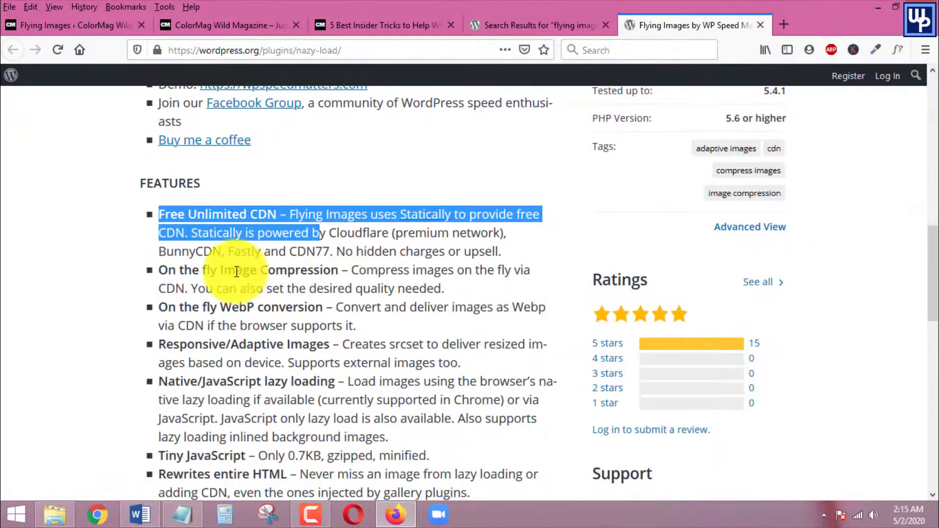
scroll(279, 253, "up", 8)
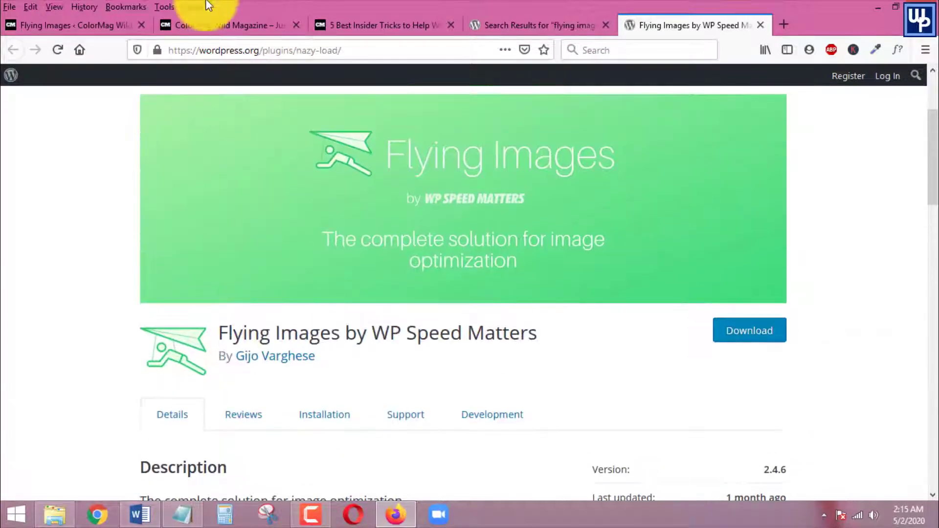
Return to the 'Flying Images ‹ ColorMag' tab showing the WebP conversion note
left_click(73, 21)
left_click(73, 22)
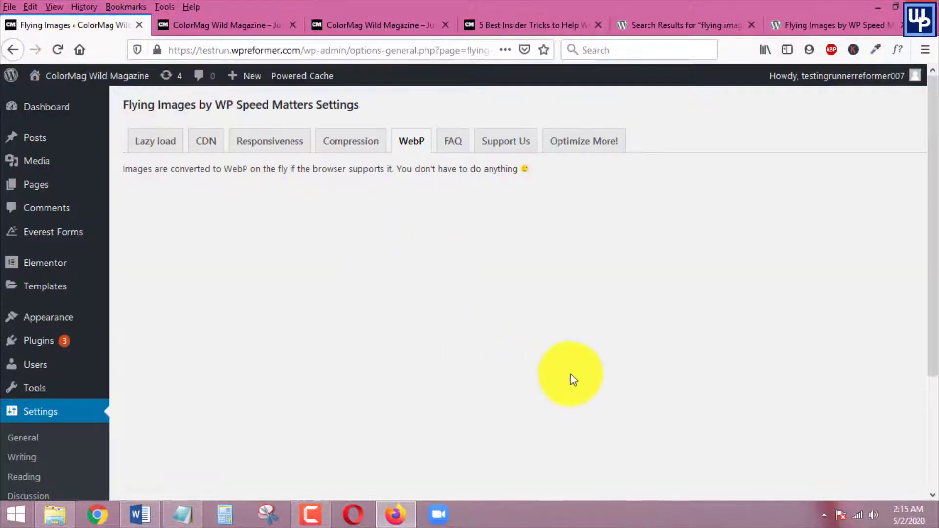